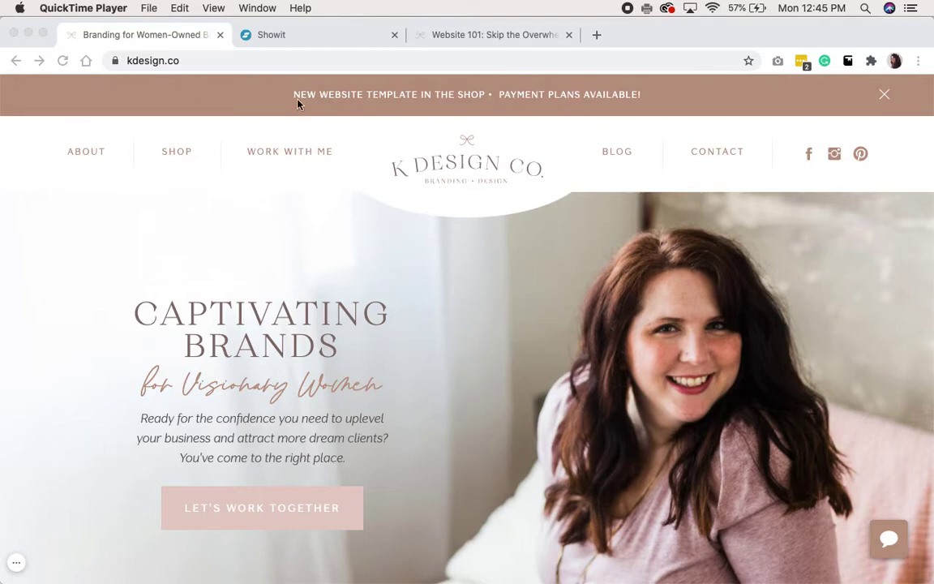
- Close the announcement banner above the navigation on the kdesign.co home page
click(386, 116)
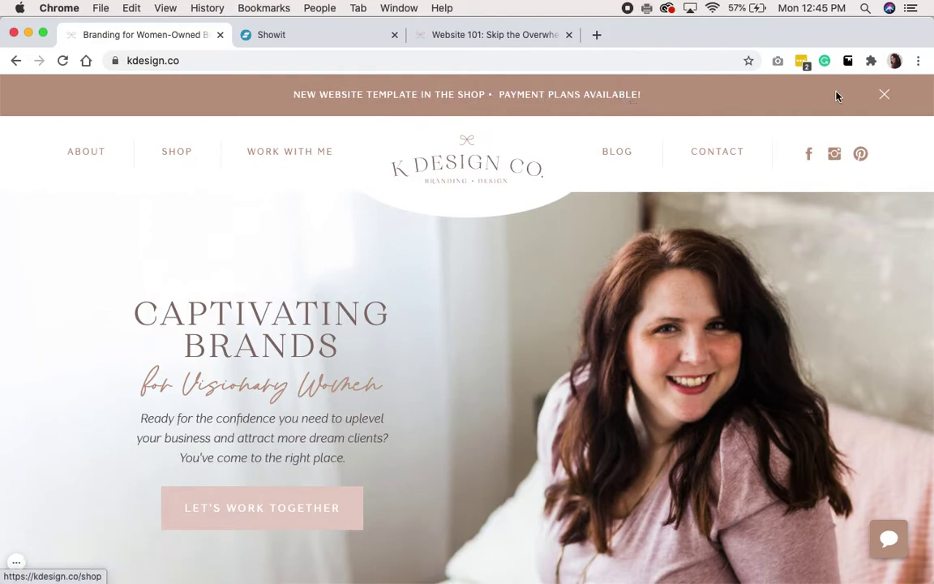
click(885, 97)
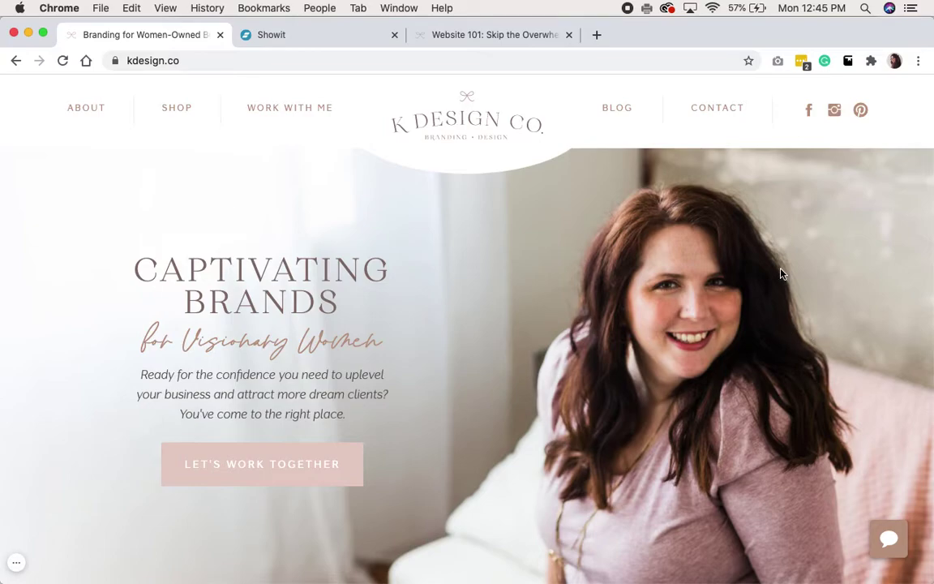
- Examine the free-training page and how its cookie notice behaves while the page scrolls
click(525, 36)
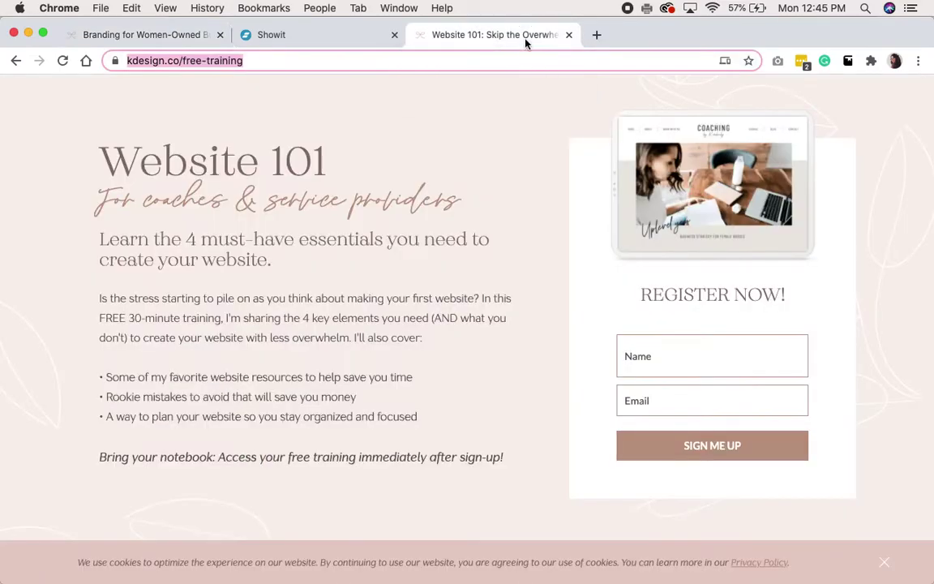
scroll(530, 423, down, 1)
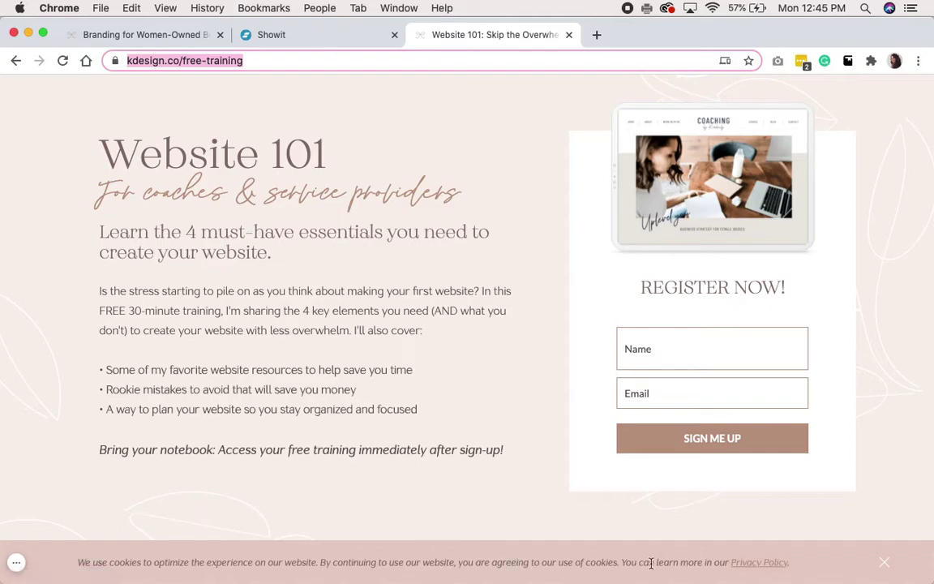
scroll(807, 527, down, 1)
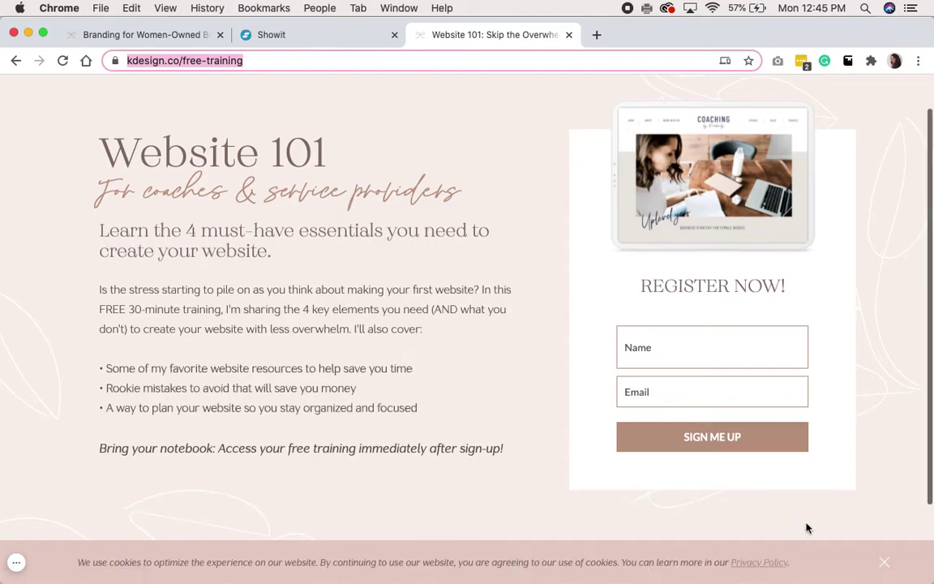
scroll(807, 528, down, 1)
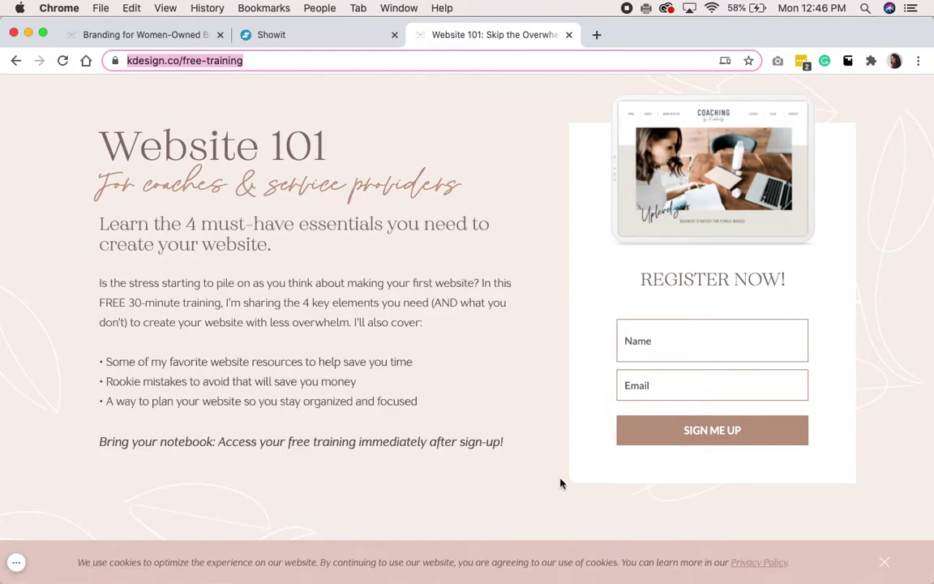
scroll(560, 483, up, 1)
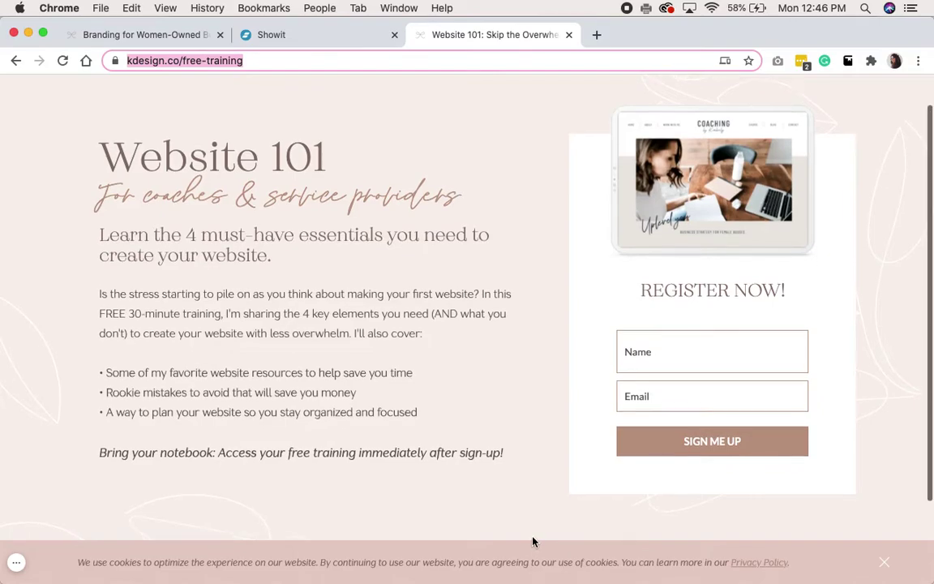
scroll(532, 541, down, 4)
scroll(533, 542, up, 3)
scroll(532, 542, down, 4)
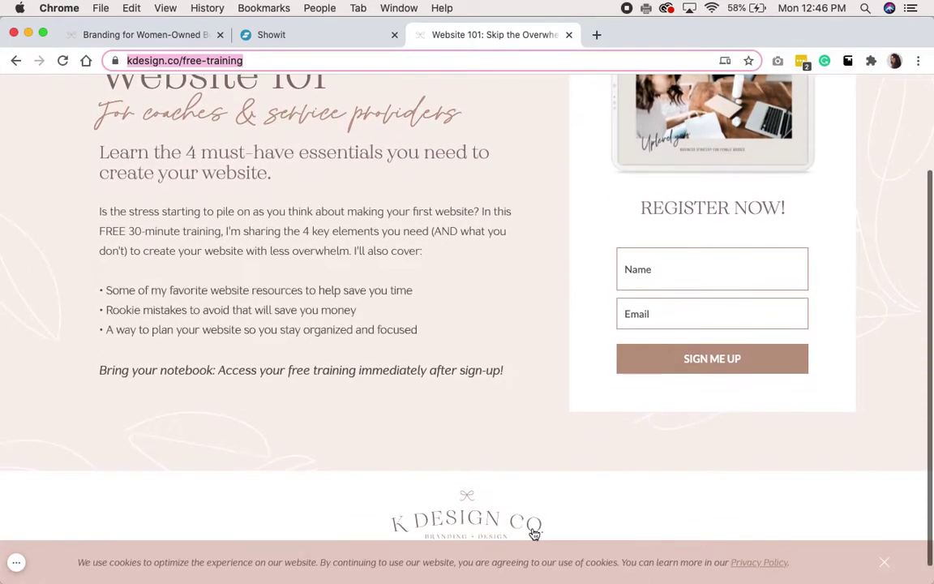
scroll(702, 486, up, 3)
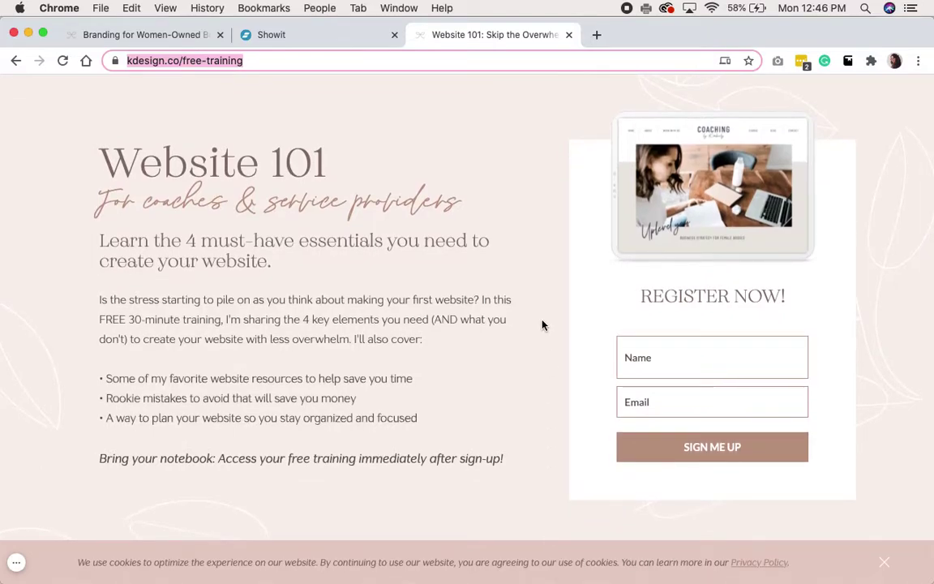
- Switch to the Showit editor and show only the desktop layout of the Home page
click(285, 35)
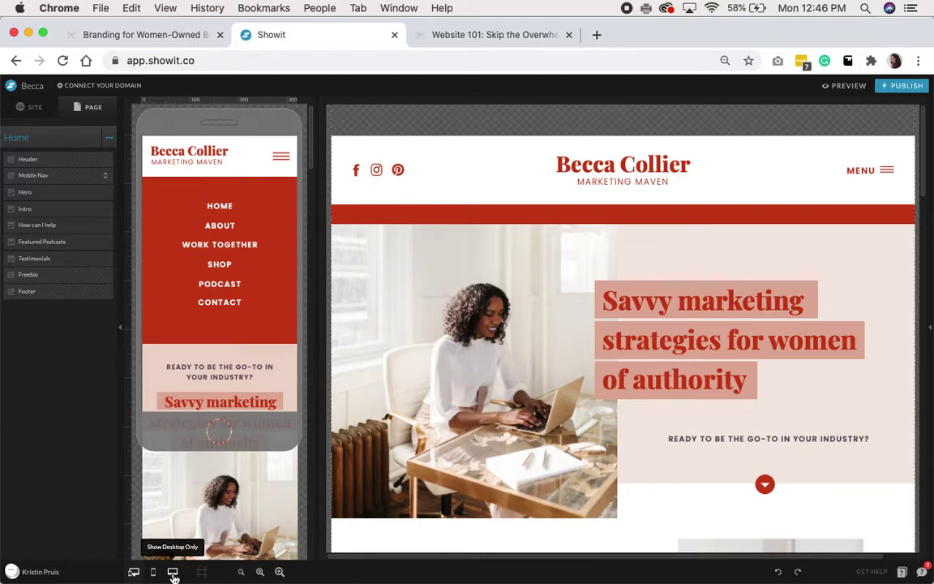
click(172, 572)
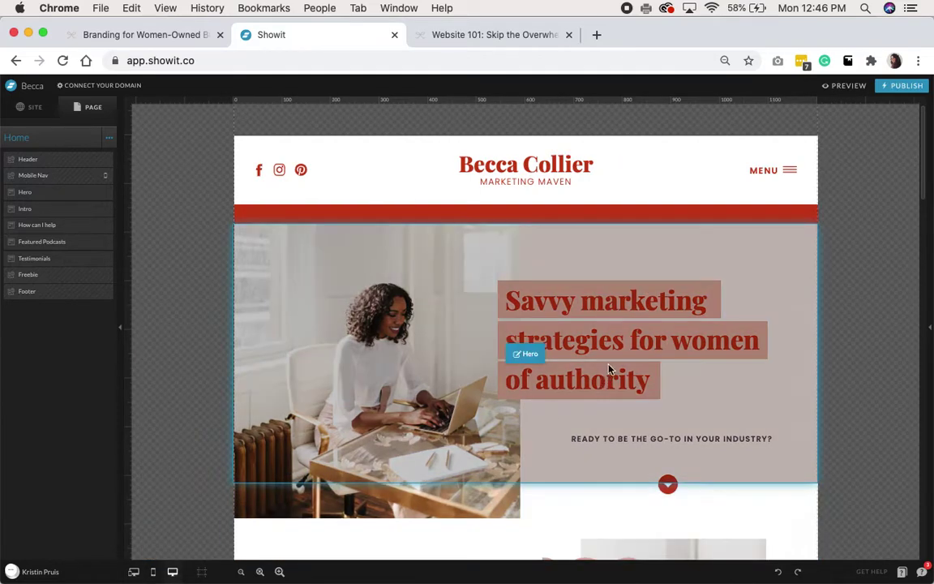
scroll(895, 407, down, 3)
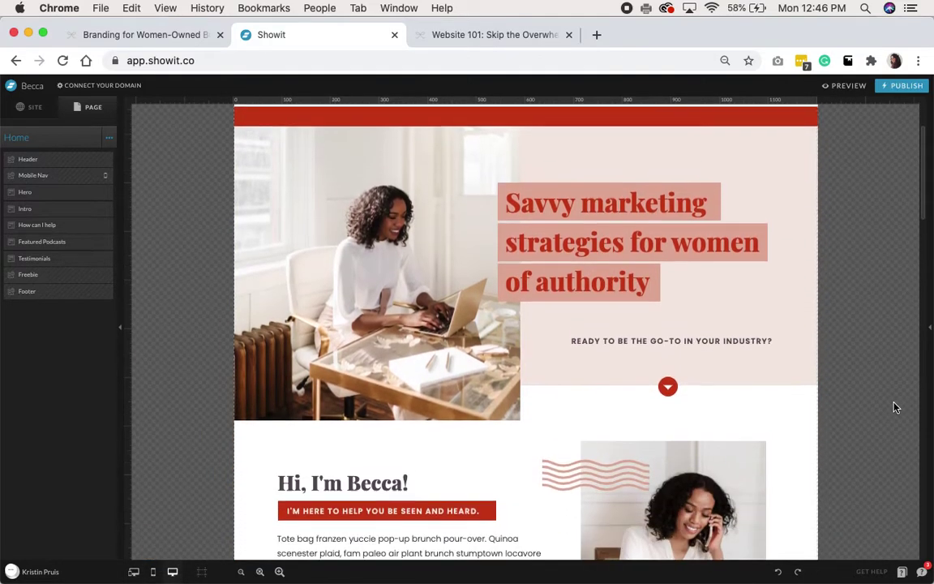
- Add a blank canvas to the Home page and select it
click(111, 143)
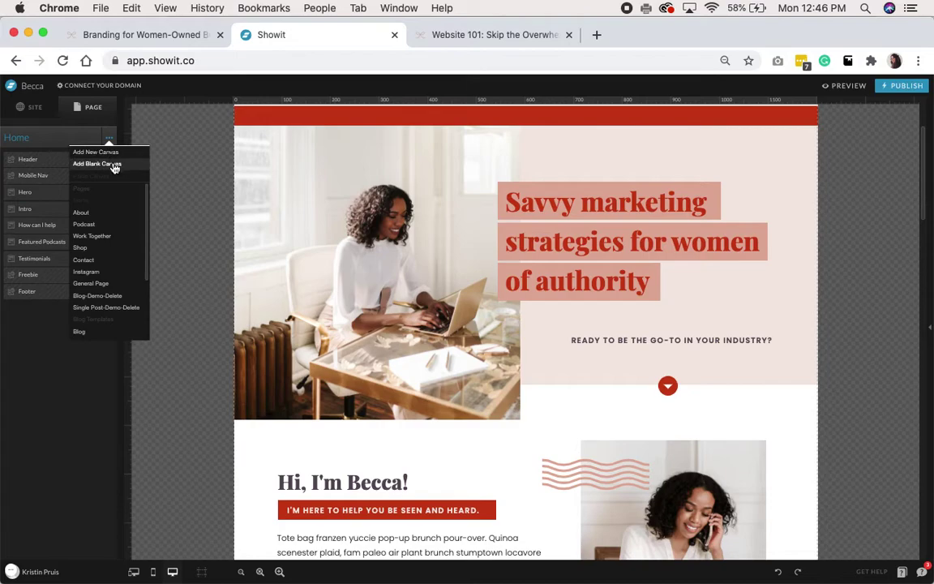
click(114, 164)
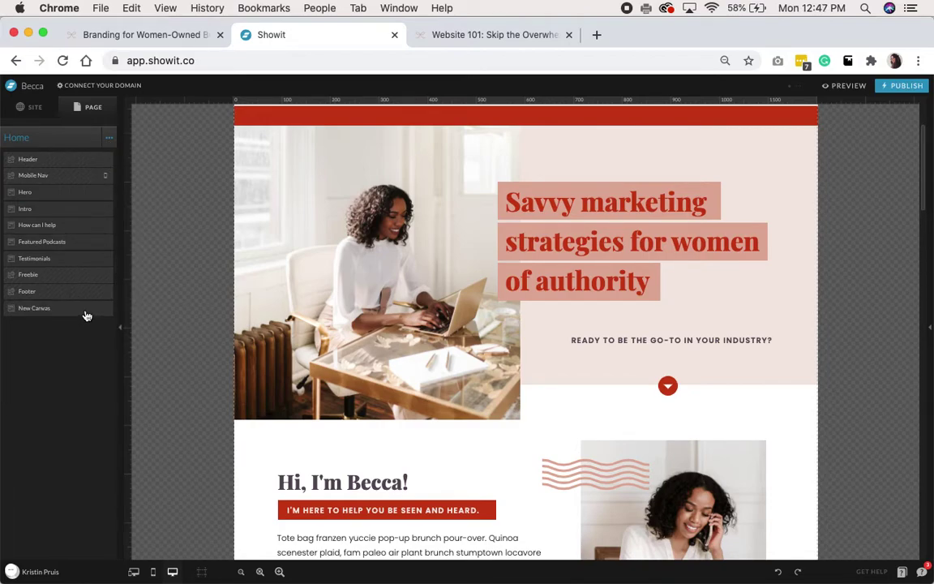
click(72, 313)
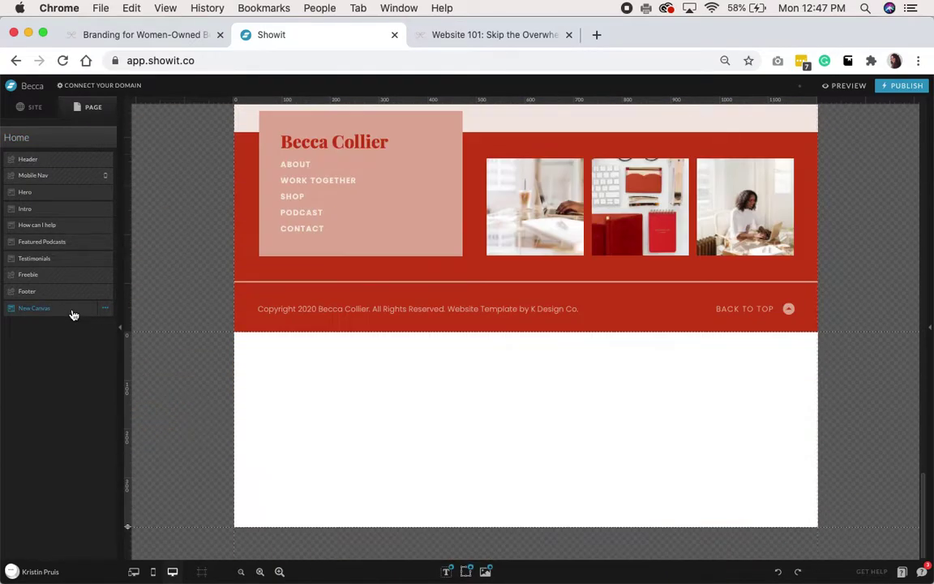
- Show the new canvas's properties and shorten the canvas to a height of about 75 px
click(930, 312)
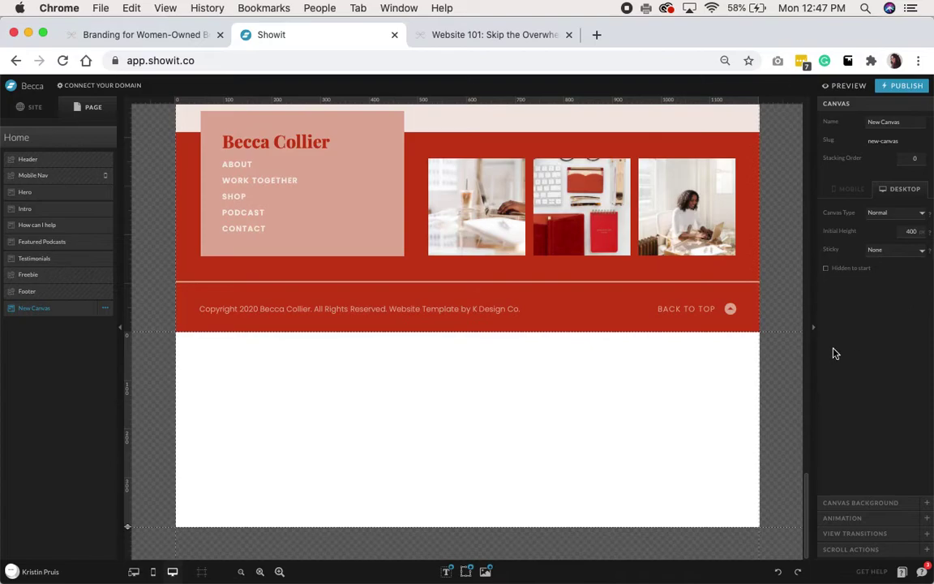
drag(128, 519, 135, 361)
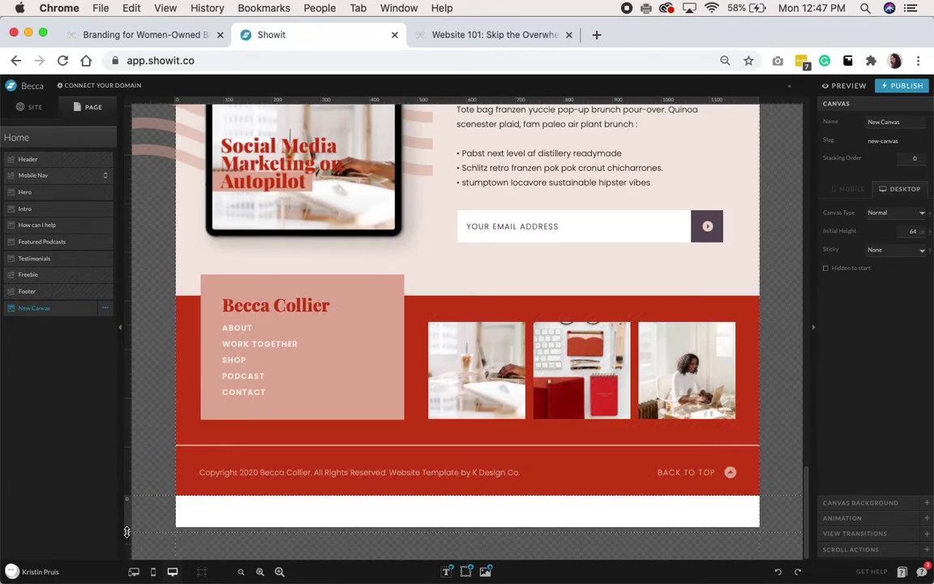
drag(126, 530, 127, 536)
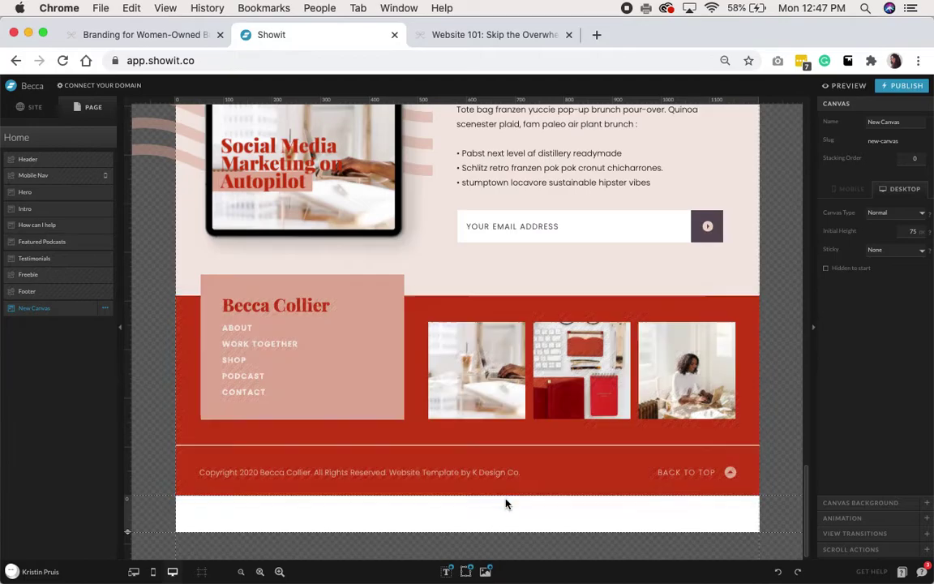
- Rename the new canvas as Promo Banner
click(105, 309)
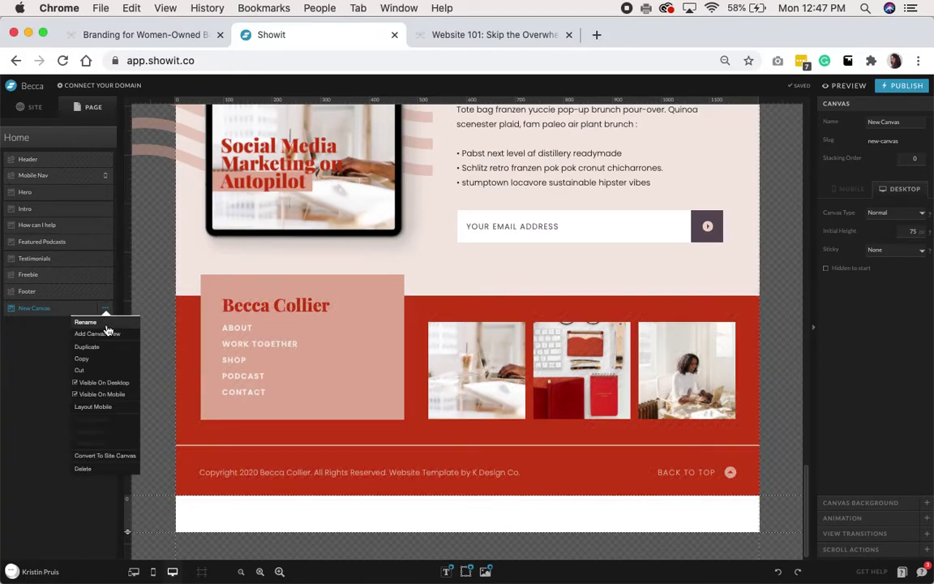
click(107, 322)
text(Promo Banner)
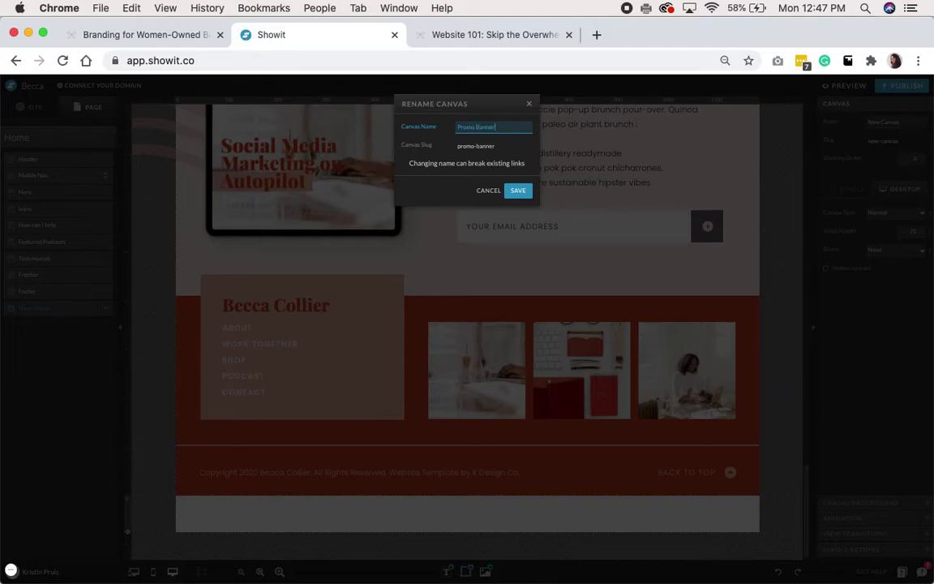
click(528, 192)
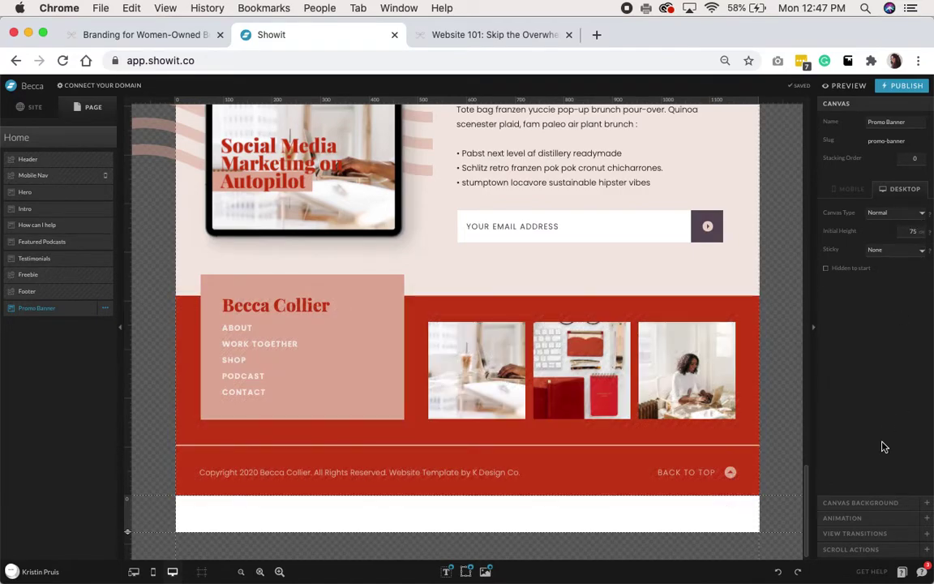
- Set the Promo Banner canvas's background to the salmon pink palette color
click(870, 504)
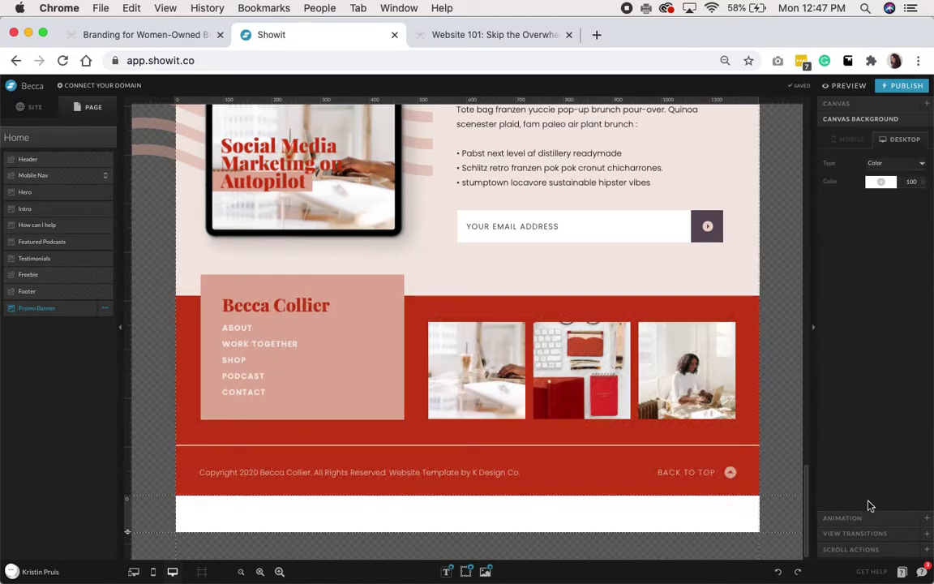
click(890, 188)
click(892, 200)
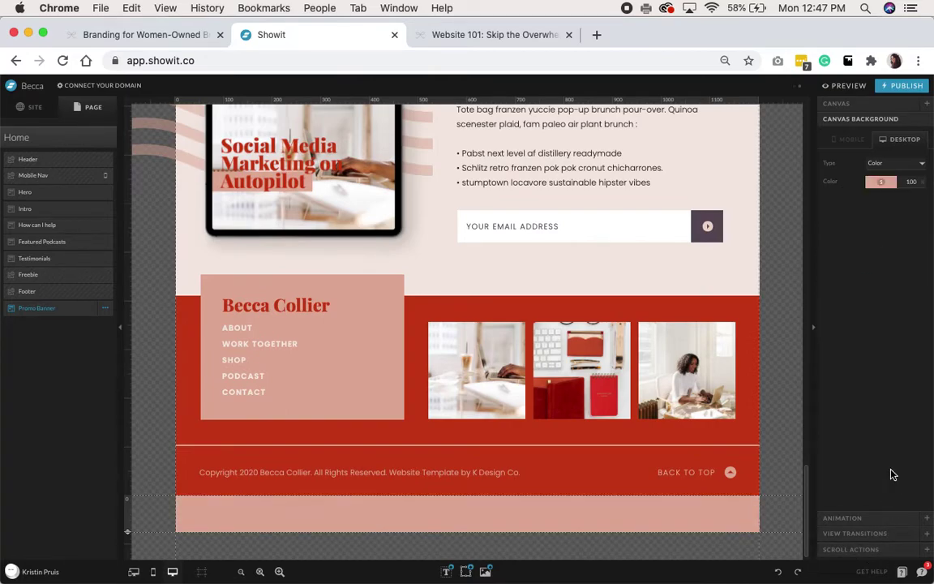
- Add a paragraph text box to the Promo Banner canvas reading "This is an example promo banner!"
mouse_move(446, 569)
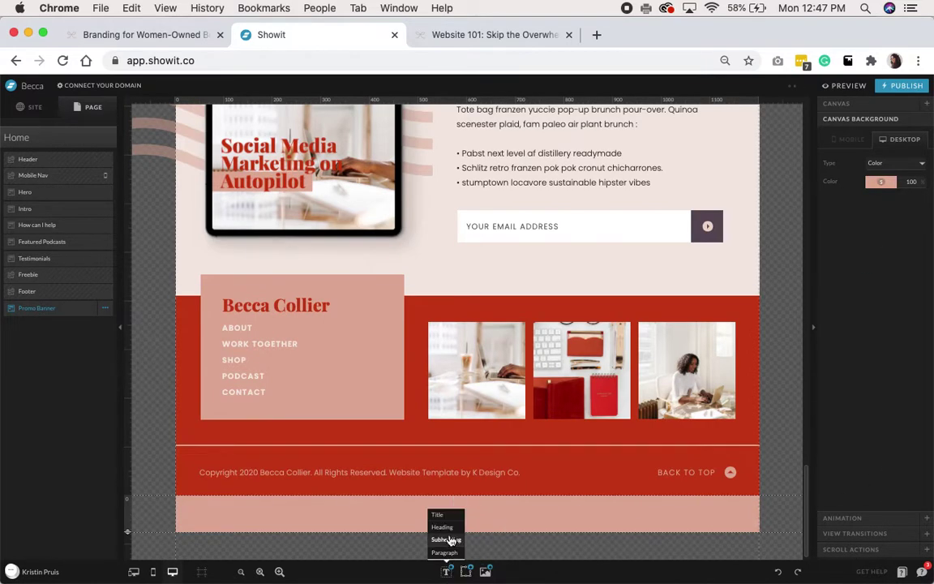
click(446, 552)
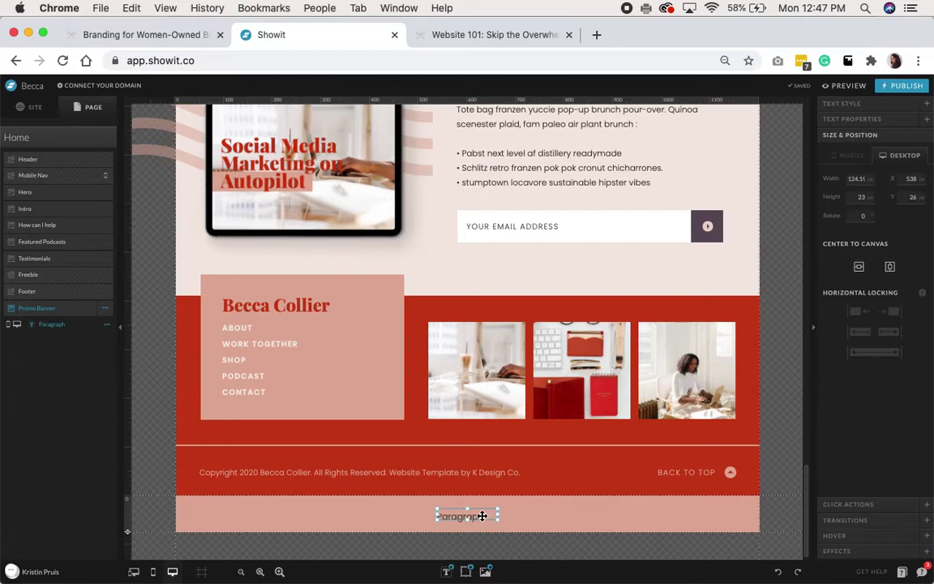
double_click(480, 515)
text(Th)
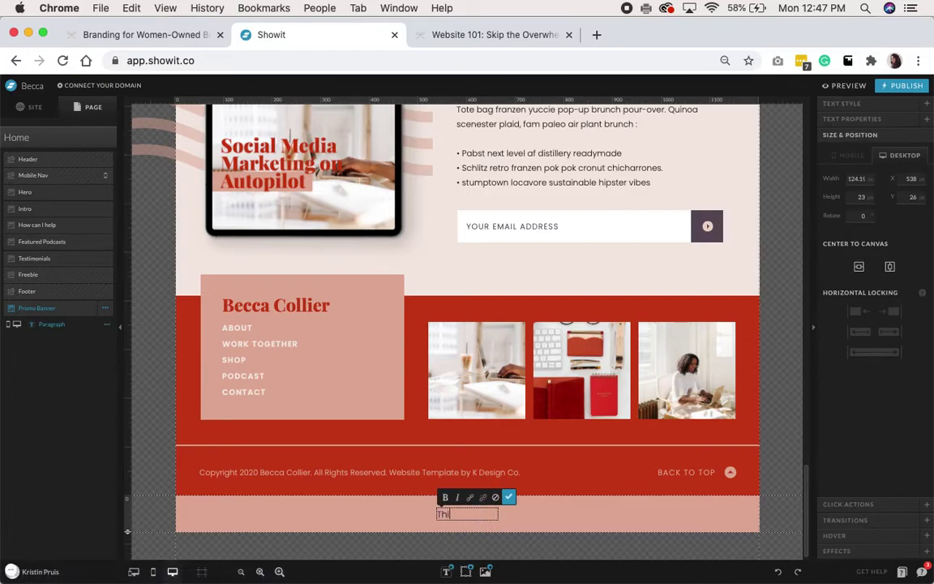
text(is is an)
key(BackSpace)
key(BackSpace)
key(BackSpace)
key(BackSpace)
key(BackSpace)
key(BackSpace)
key(BackSpace)
key(BackSpace)
key(BackSpace)
key(BackSpace)
key(BackSpace)
text(promo)
key(BackSpace)
key(BackSpace)
key(BackSpace)
key(BackSpace)
key(BackSpace)
key(BackSpace)
text(banner!)
click(509, 496)
- Widen the banner's text box to about 446 px and center-align its text
drag(497, 515, 654, 506)
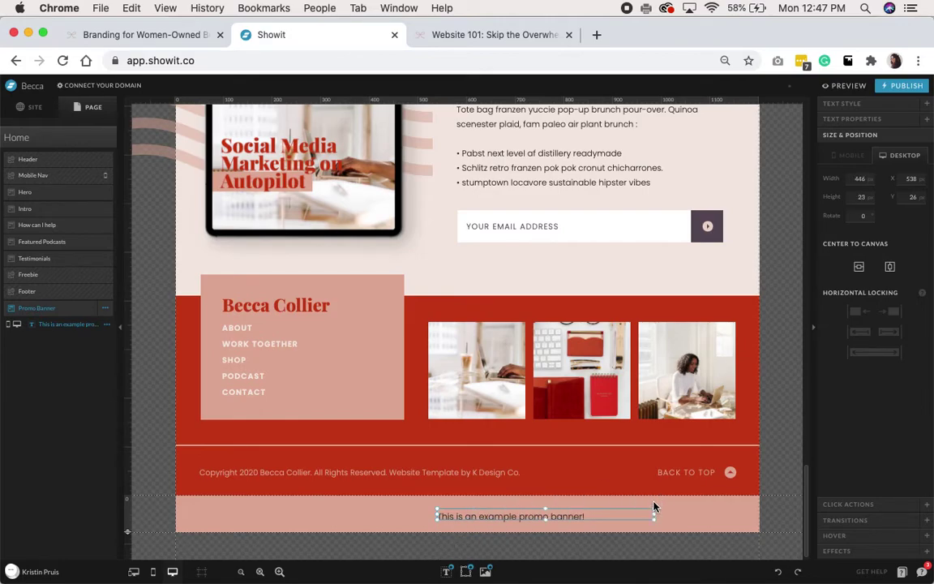
click(892, 103)
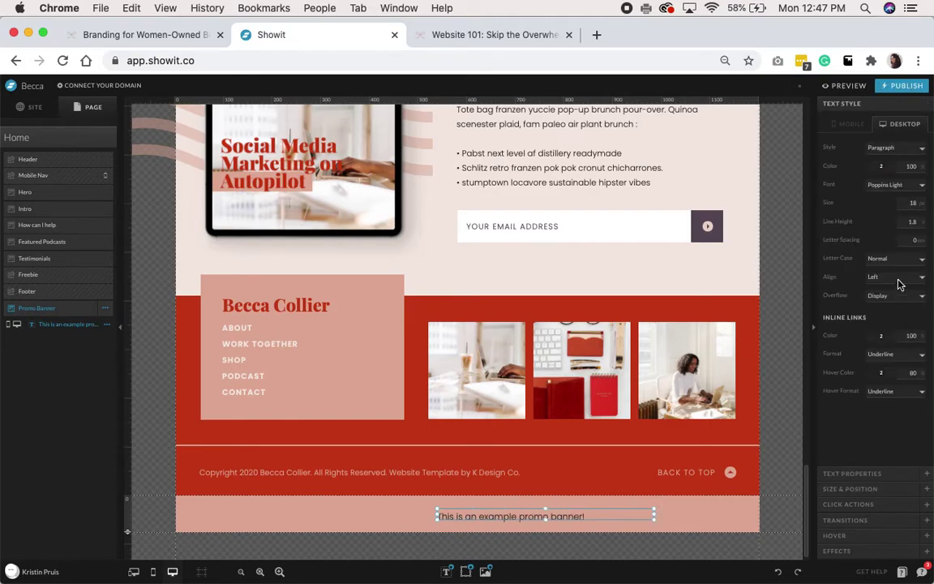
click(895, 277)
click(891, 291)
- Change the banner text's font to italic Playfair Display, make its box slightly taller and set the size to 20 px
click(891, 185)
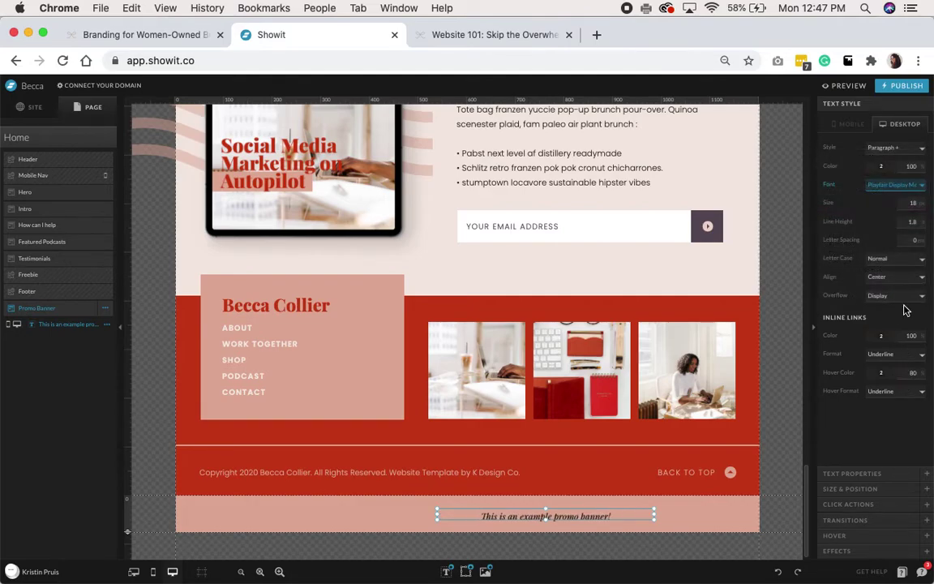
click(546, 517)
click(911, 202)
text(20)
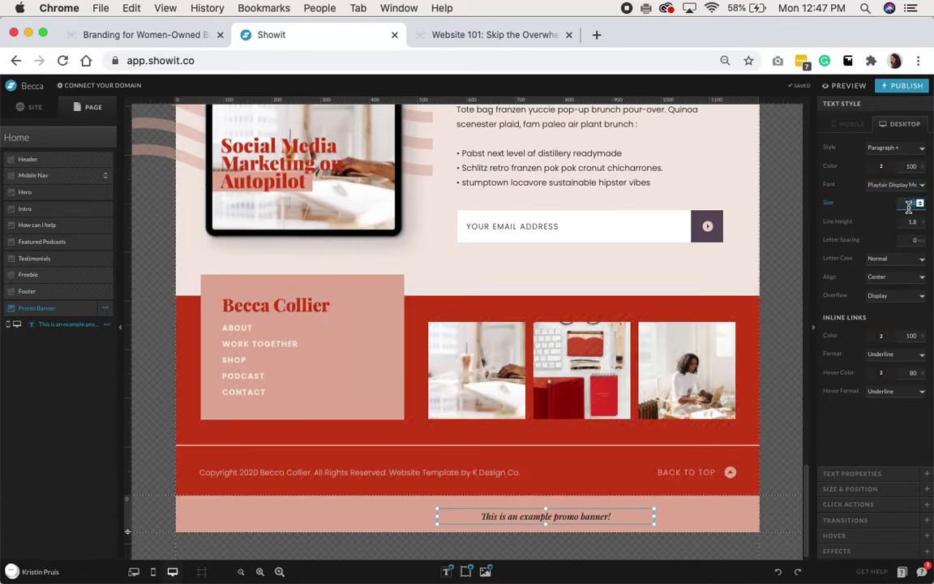
key(Return)
- Center the text box horizontally on the Promo Banner canvas and set its line height to 1
click(868, 487)
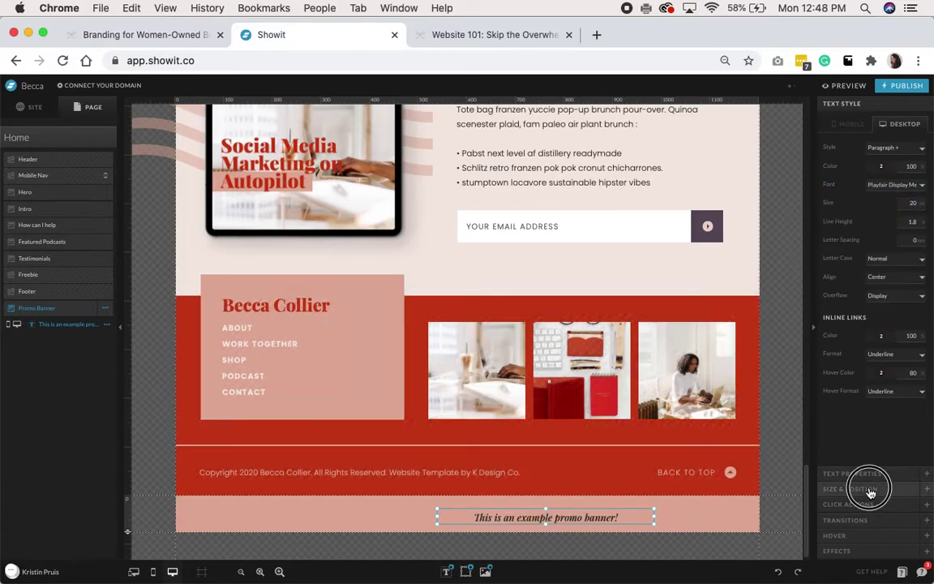
click(892, 270)
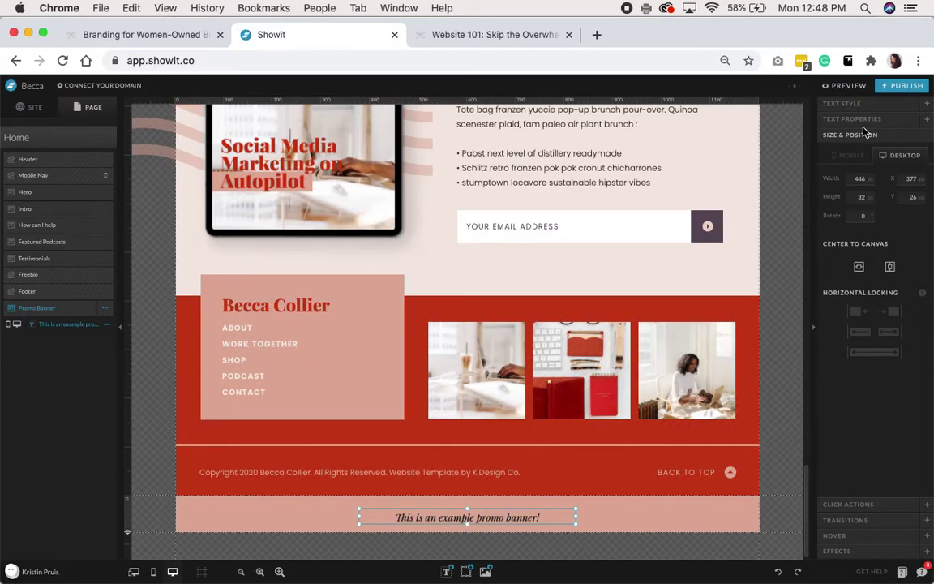
click(849, 103)
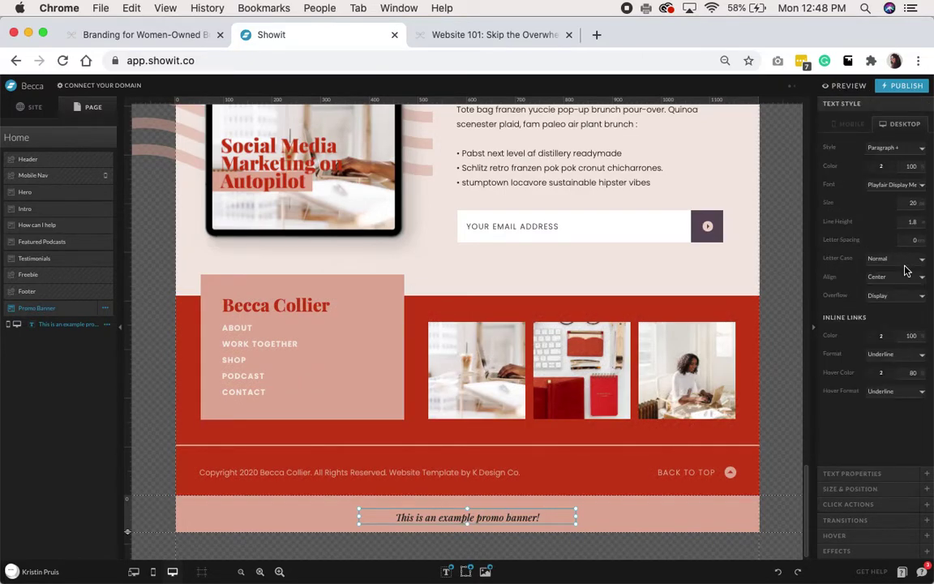
click(912, 221)
text(1)
key(Return)
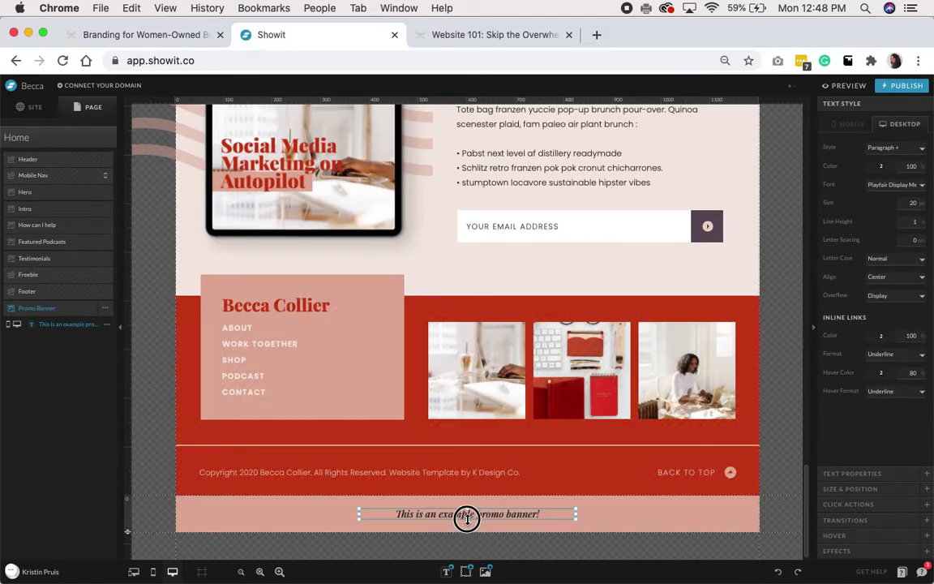
click(629, 512)
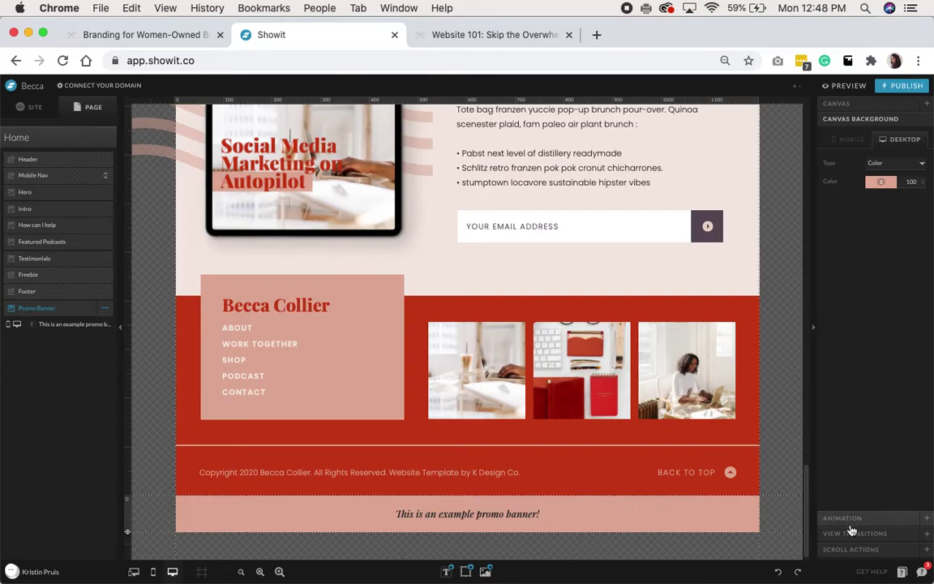
- Add a small icon near the right end of the Promo Banner canvas and change it to the thin circled X
mouse_move(470, 574)
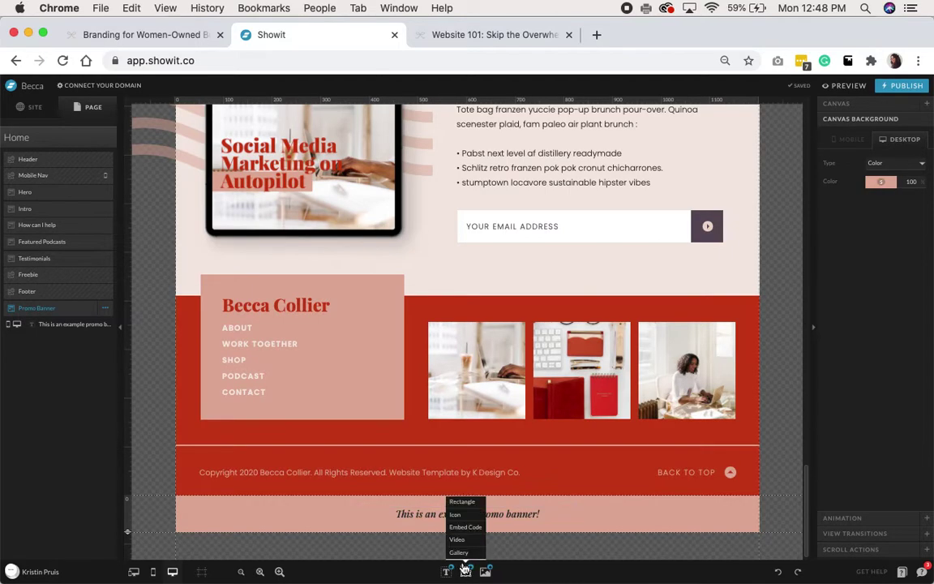
click(456, 515)
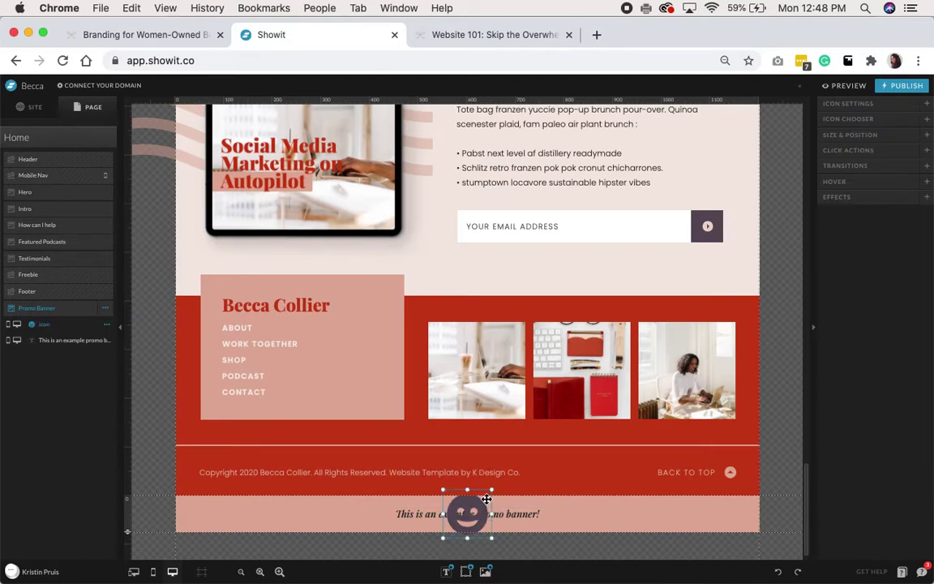
drag(566, 498, 731, 514)
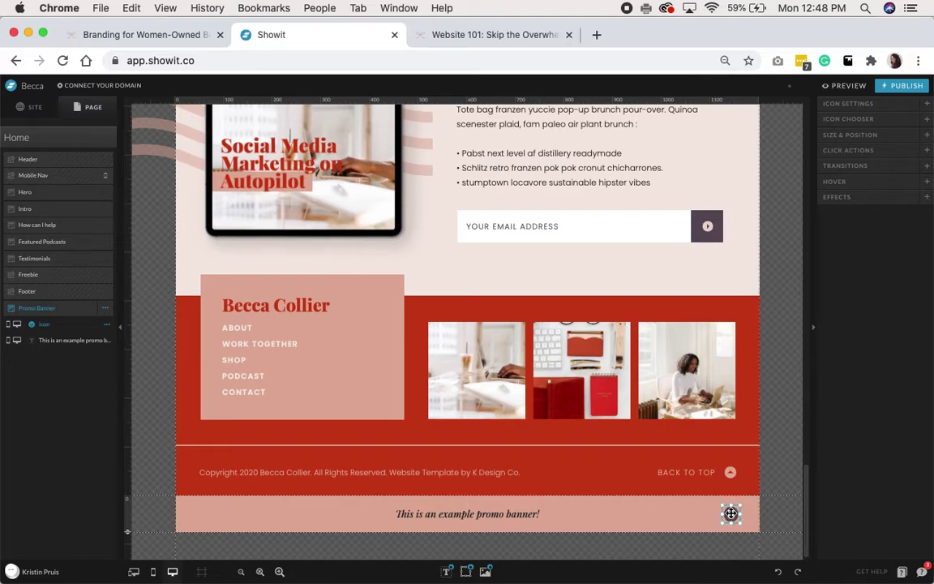
click(875, 119)
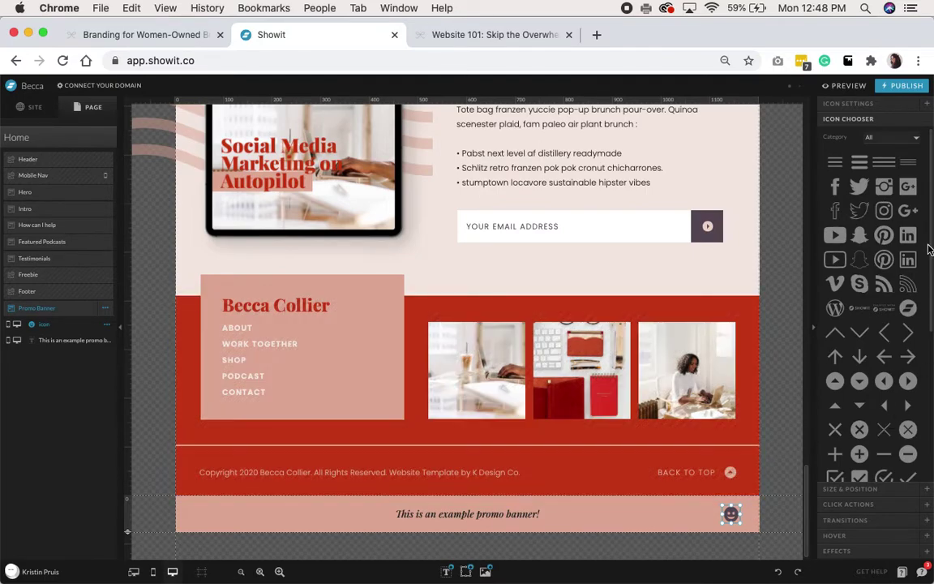
click(907, 429)
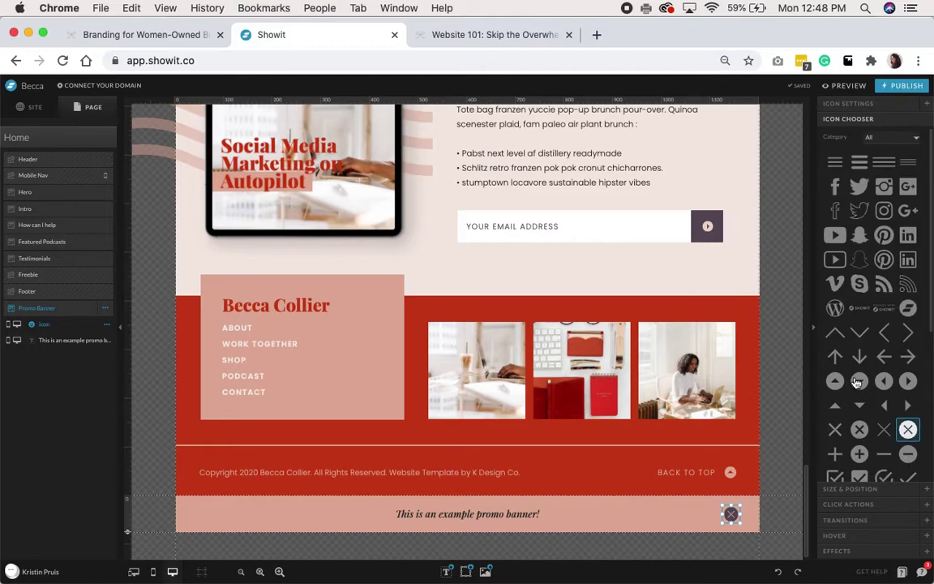
- Set the close icon's desktop color to the pale pink palette color 7
click(881, 106)
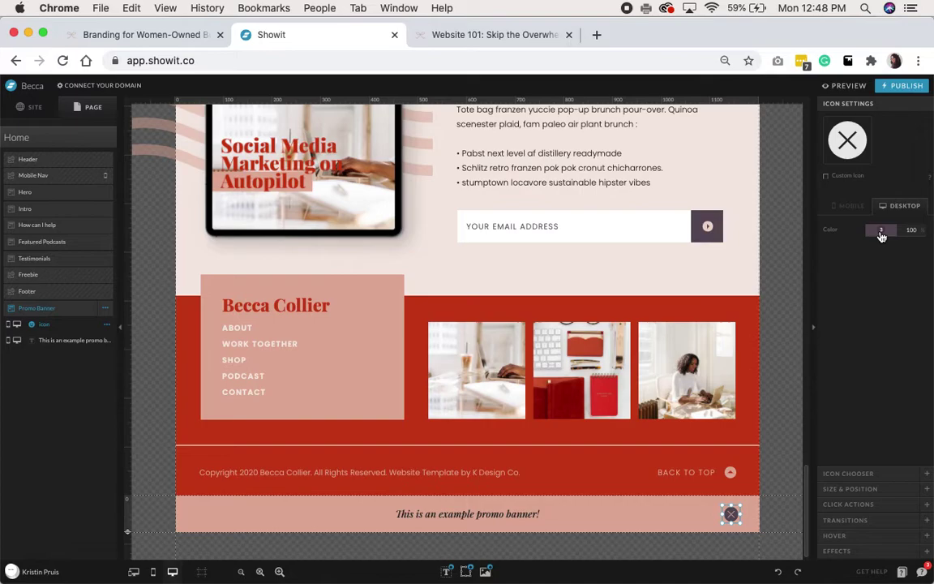
click(881, 232)
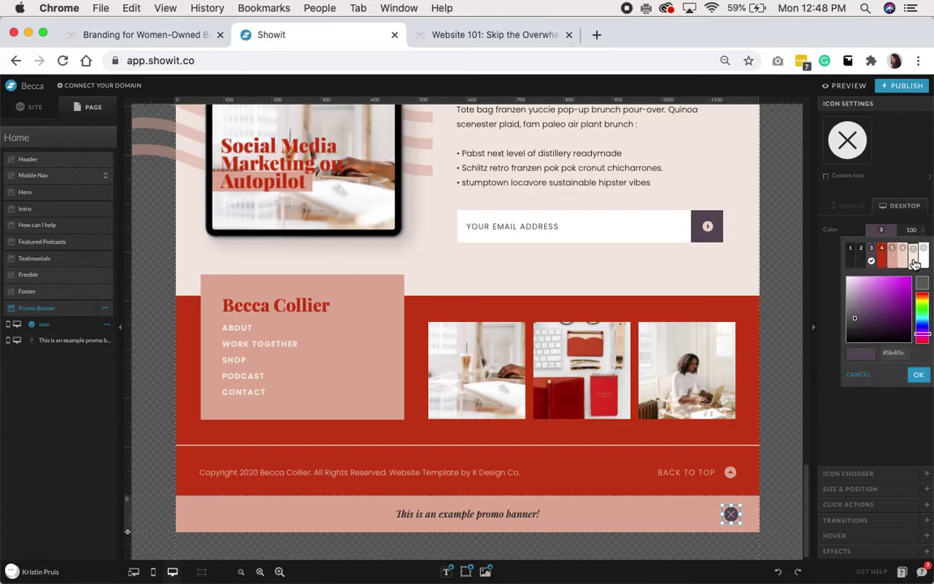
click(907, 263)
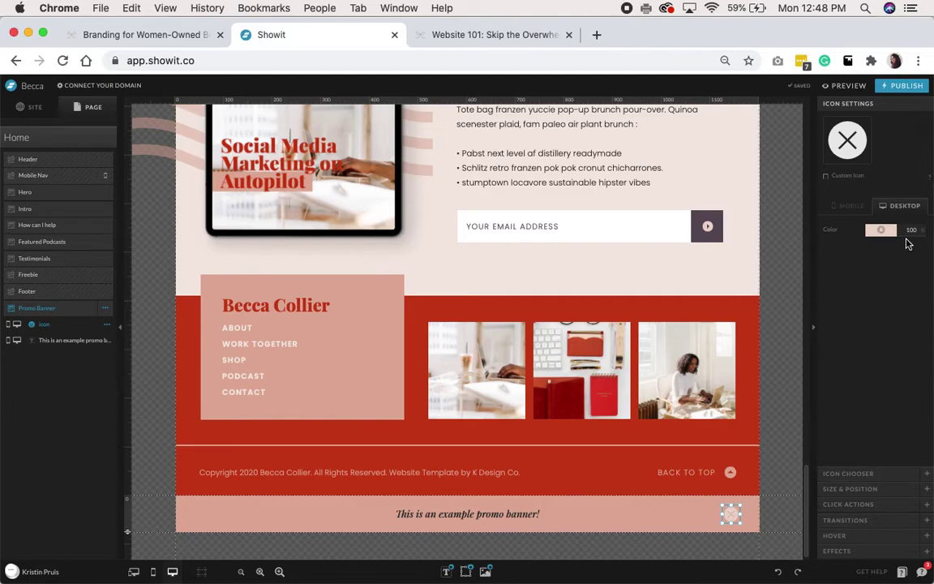
click(882, 231)
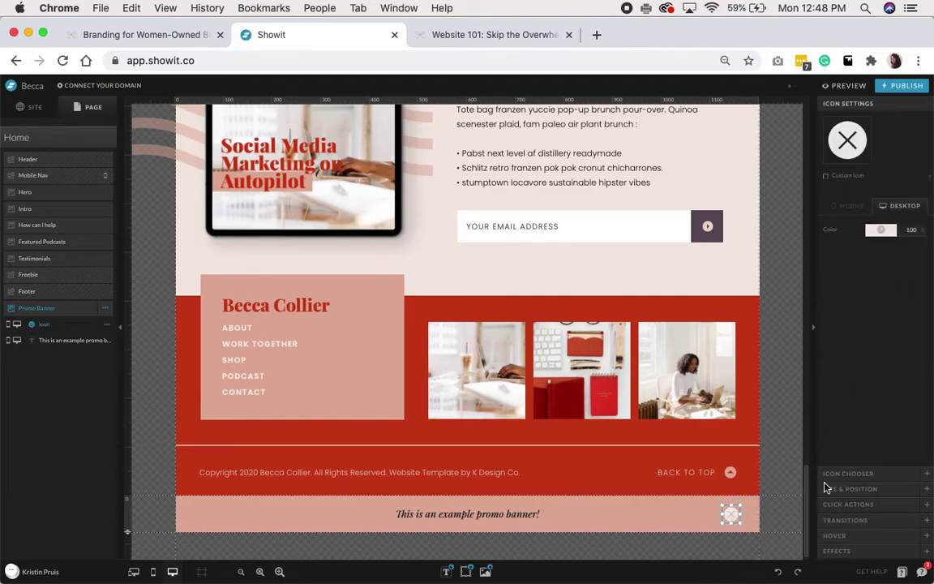
- Give the close icon a Hide Canvas click action targeting This Canvas
click(871, 505)
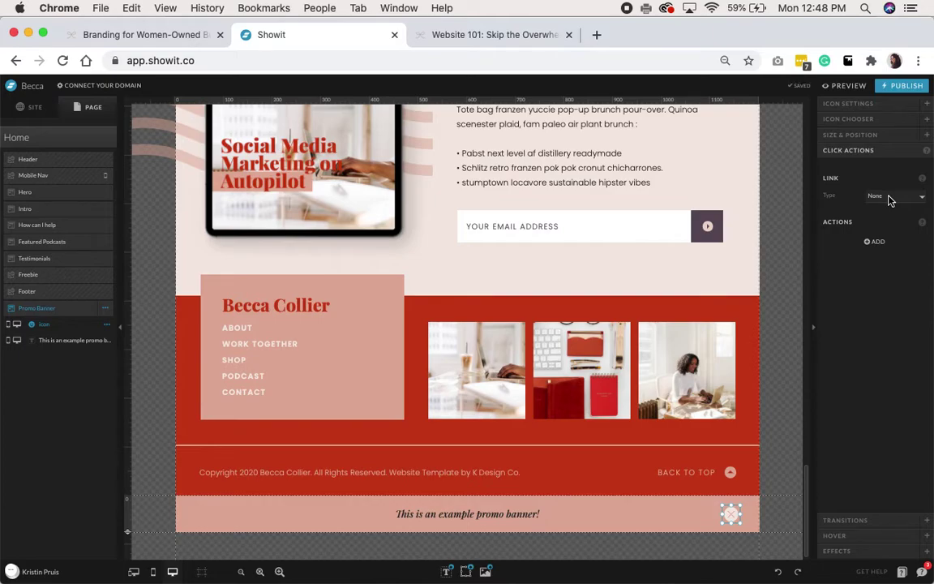
click(876, 242)
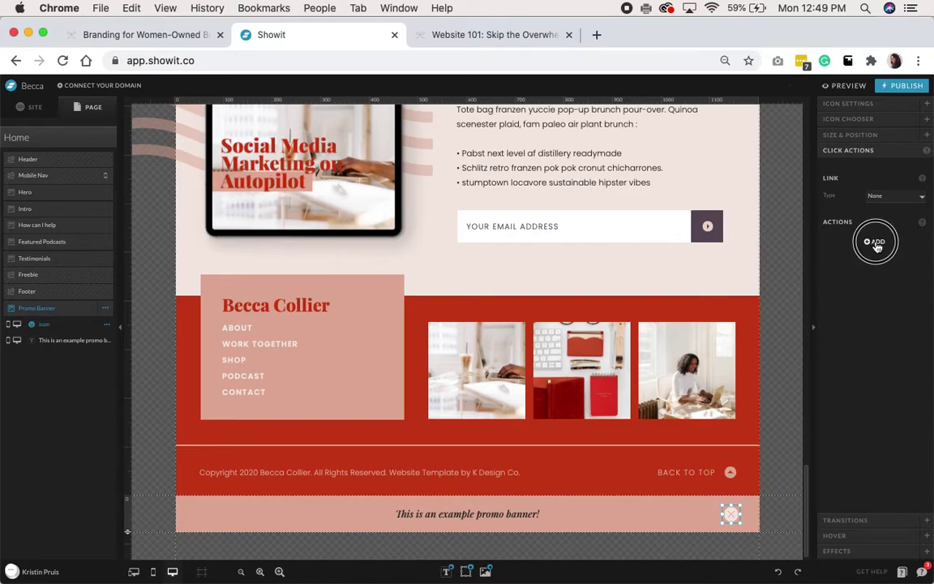
click(900, 260)
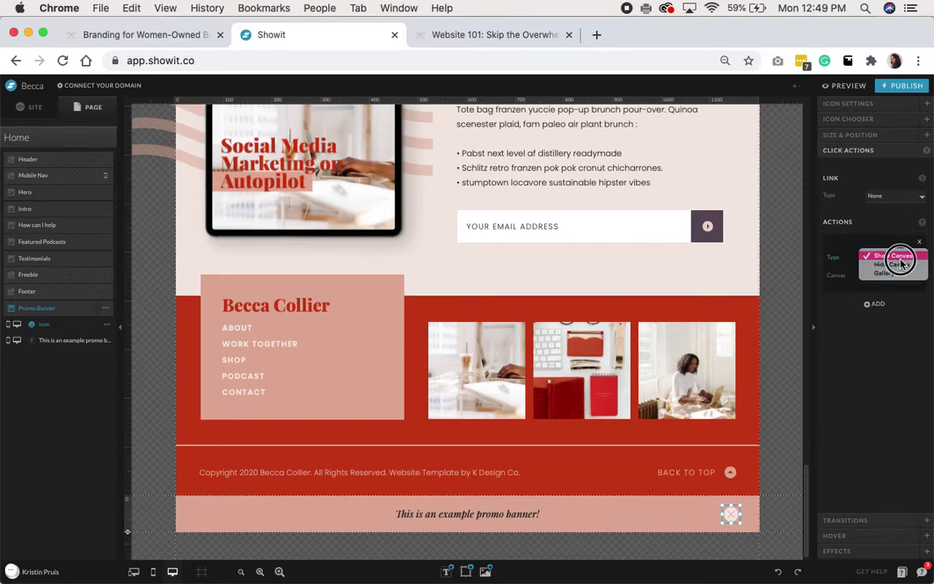
click(904, 267)
click(898, 276)
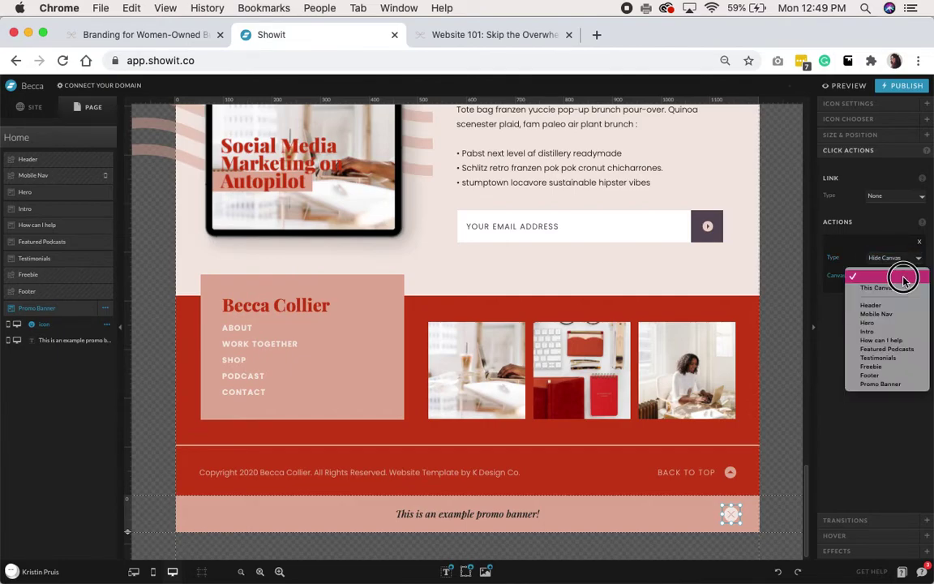
click(903, 289)
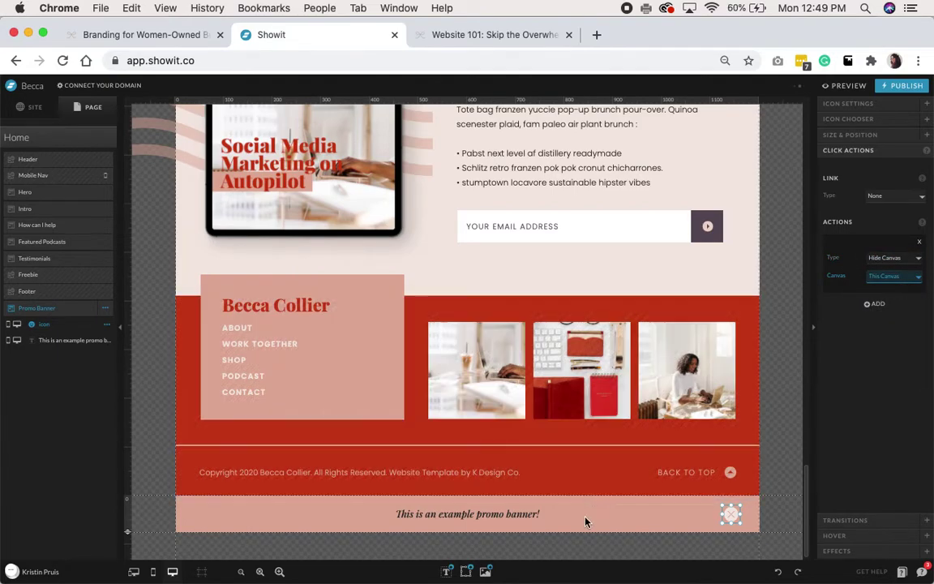
- Link the desktop banner text to the Shop page
click(586, 521)
click(533, 516)
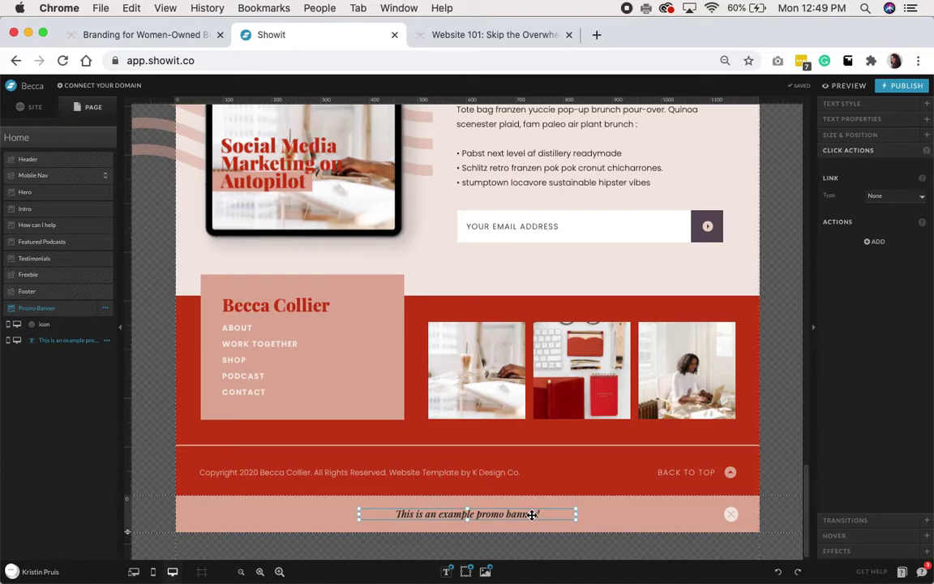
click(901, 198)
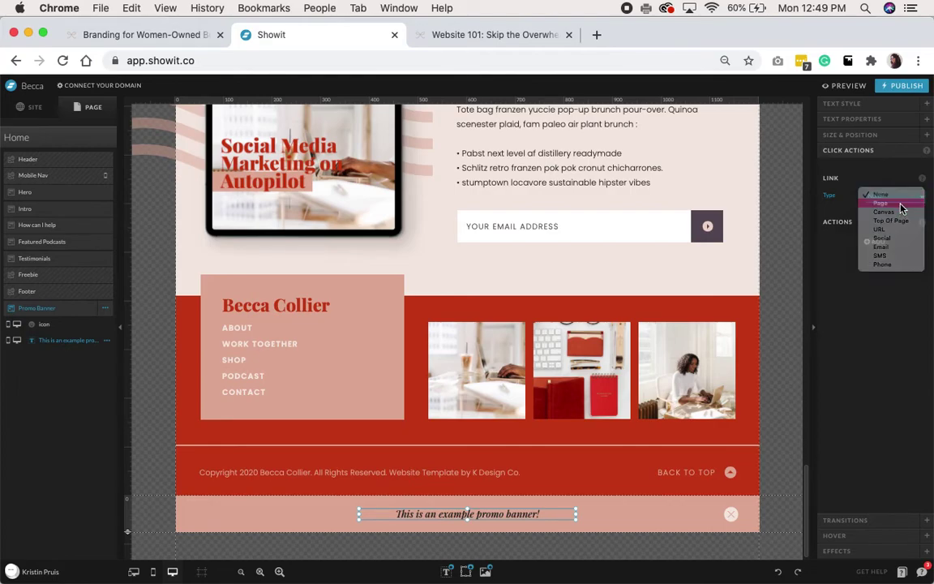
click(900, 204)
click(891, 215)
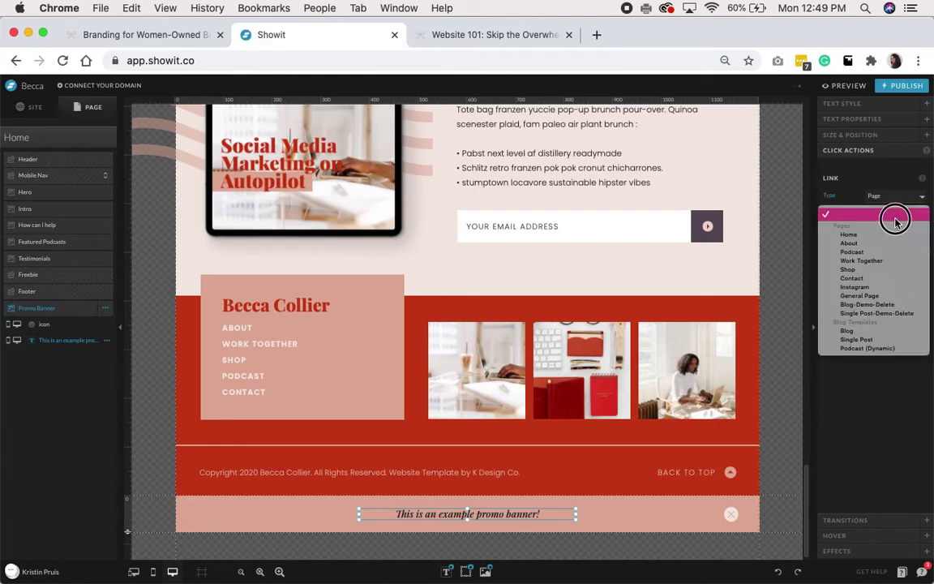
click(882, 270)
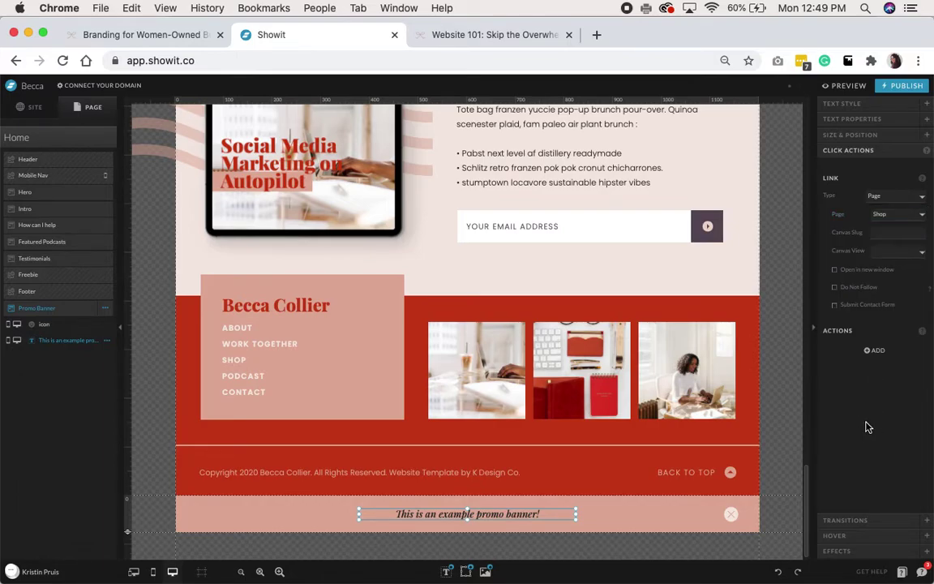
click(617, 517)
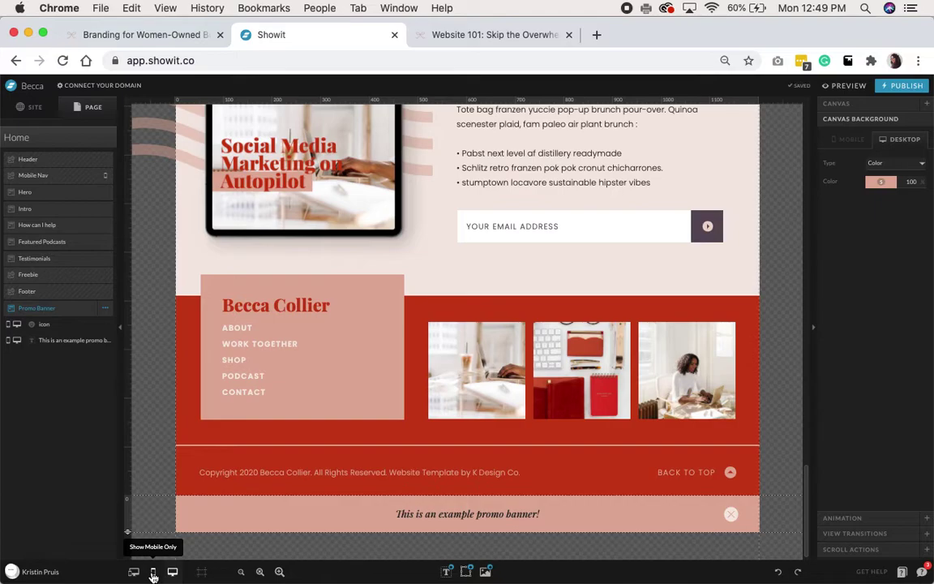
- In the mobile-only layout, place the close icon beside the banner text and resize the text box to fit two lines
click(154, 576)
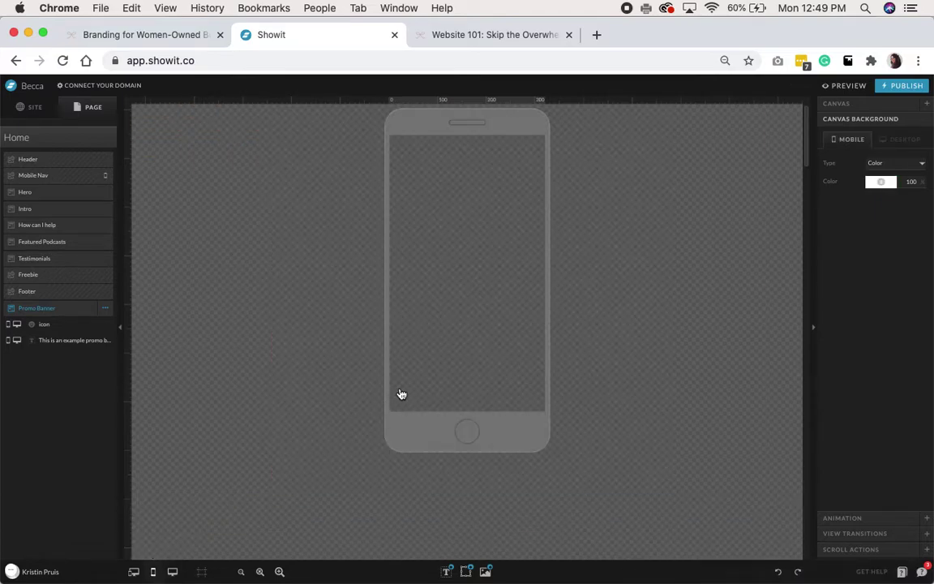
scroll(460, 283, down, 5)
scroll(460, 286, down, 10)
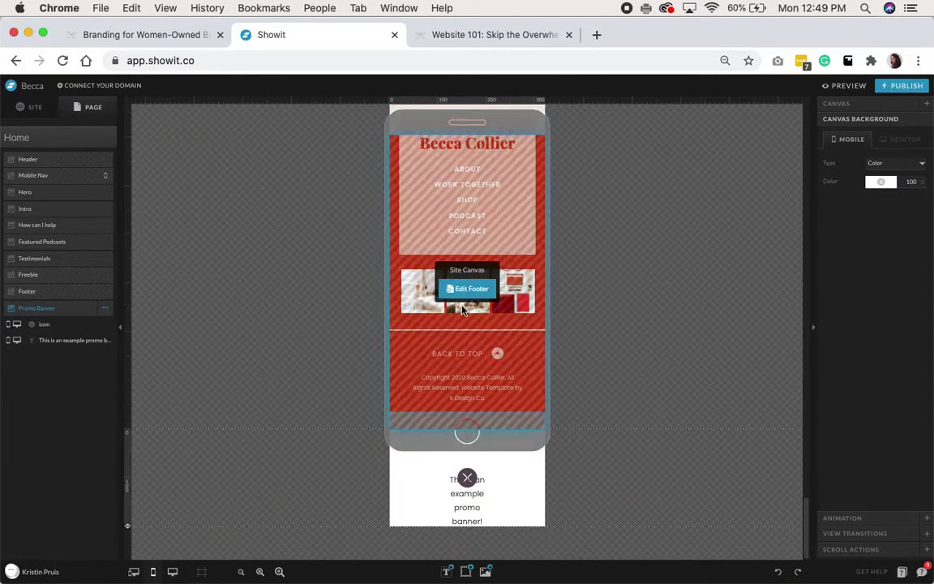
drag(476, 479, 458, 491)
click(477, 480)
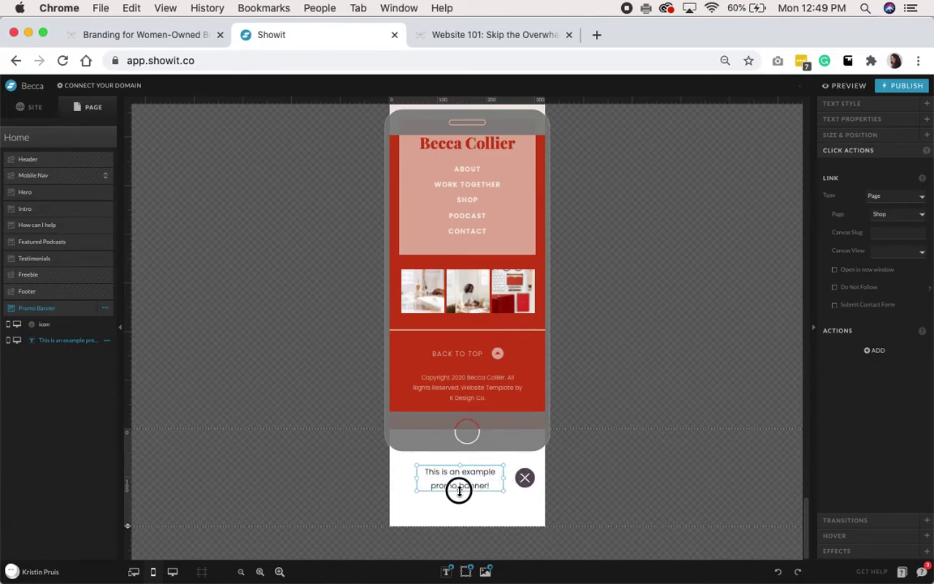
click(195, 529)
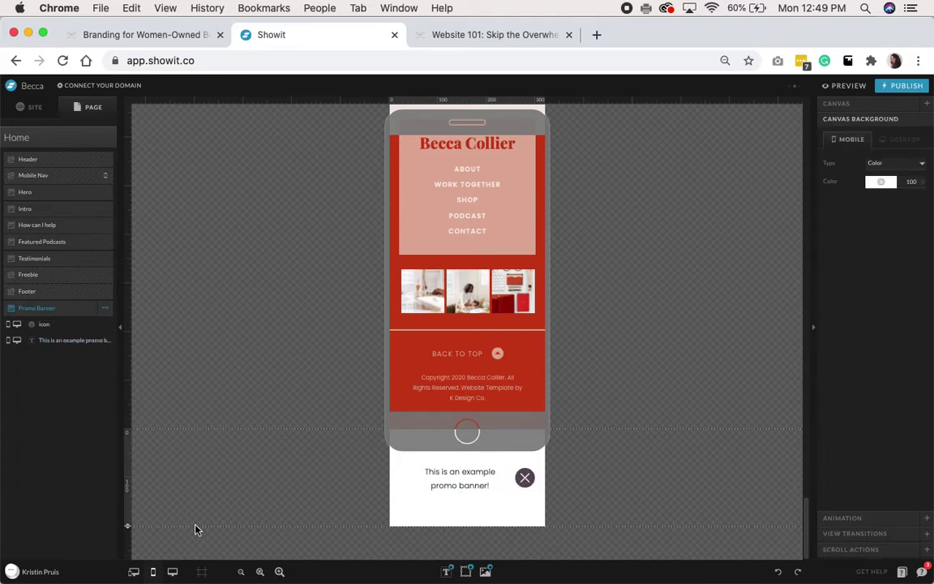
- Shorten the mobile Promo Banner canvas and move its text and close icon up to fit the reduced height
drag(128, 528, 127, 511)
click(279, 571)
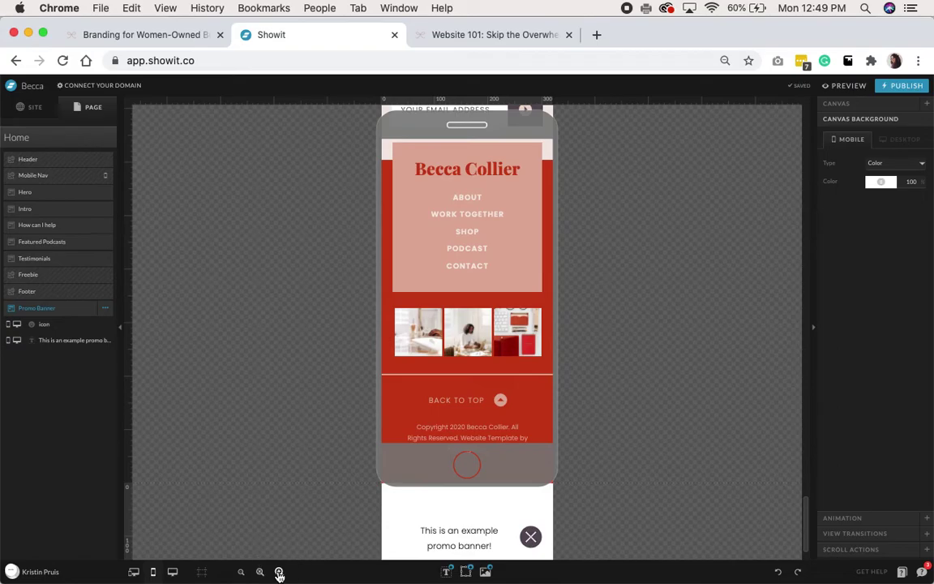
click(279, 573)
scroll(521, 385, down, 2)
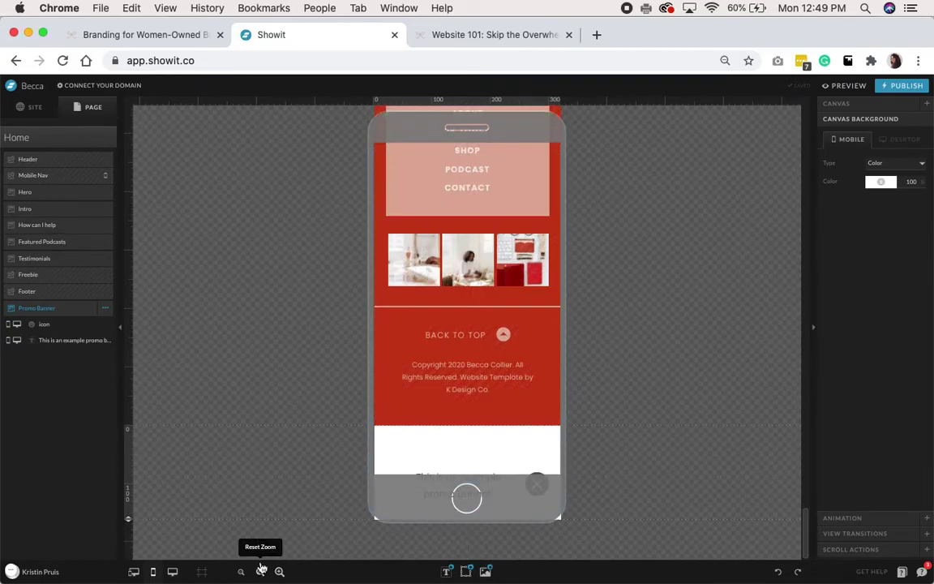
click(260, 571)
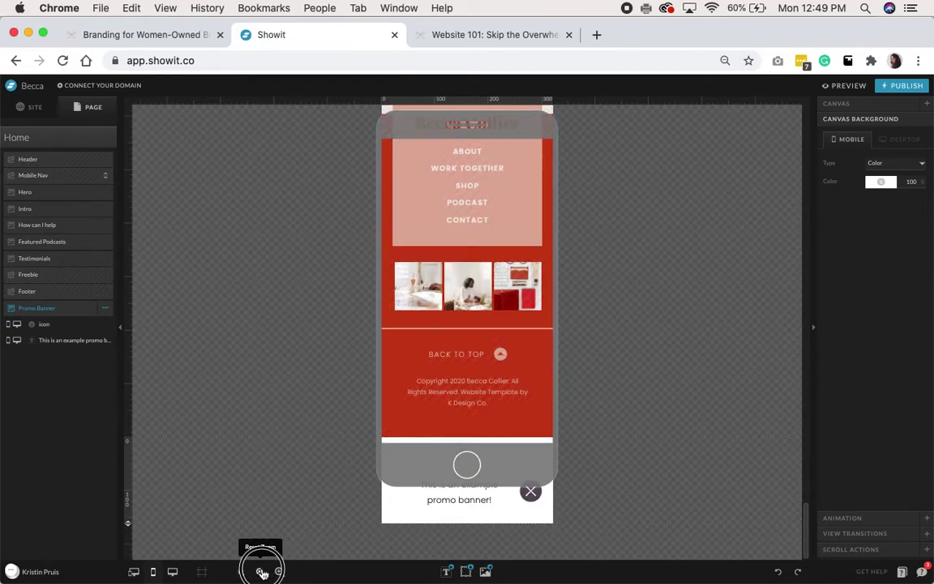
click(461, 488)
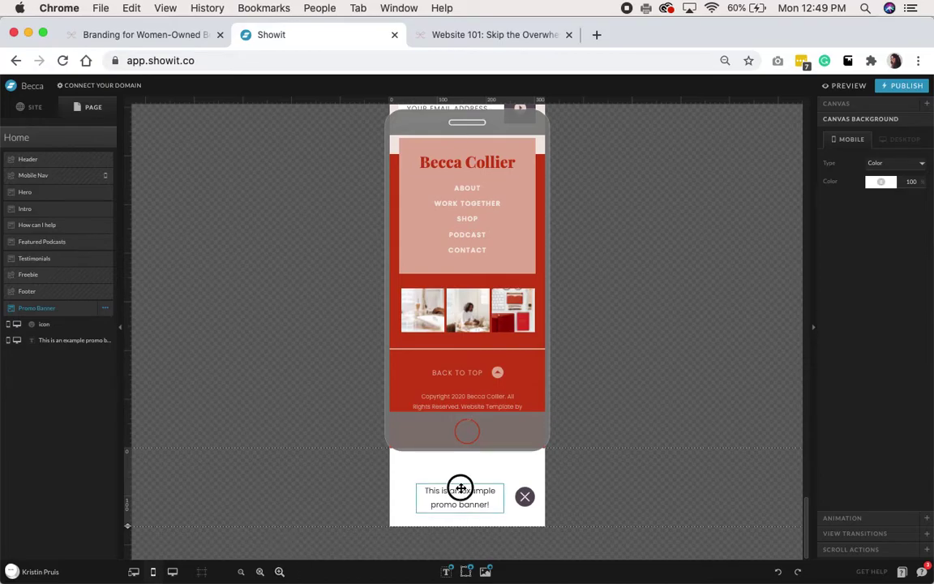
click(525, 490)
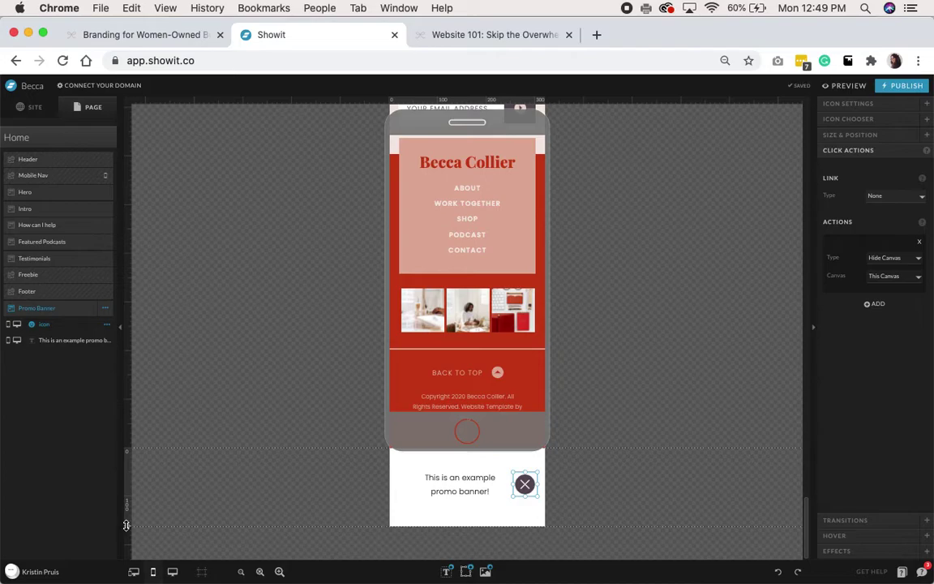
drag(127, 525, 126, 513)
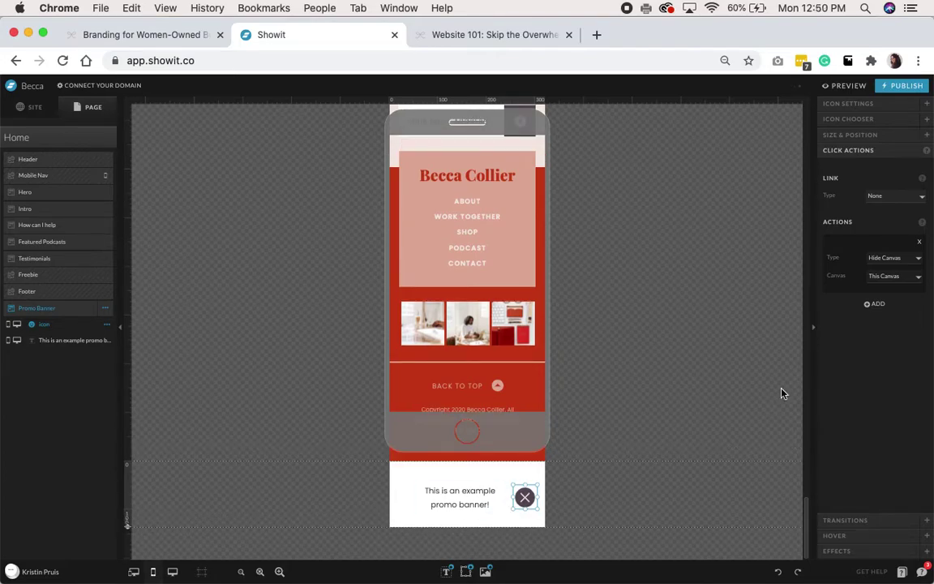
- Set the close icon's mobile color to the pale pink palette color 7
click(891, 105)
click(894, 231)
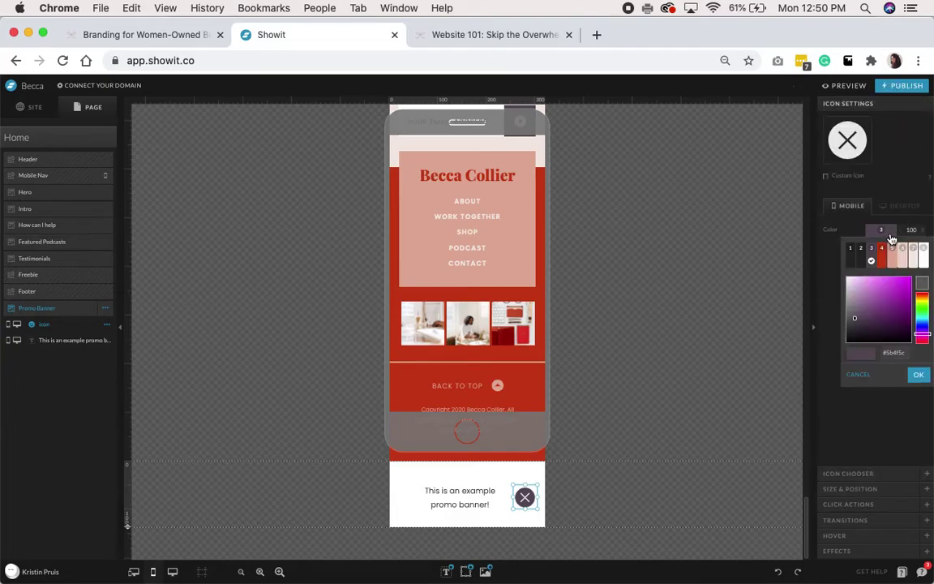
click(913, 258)
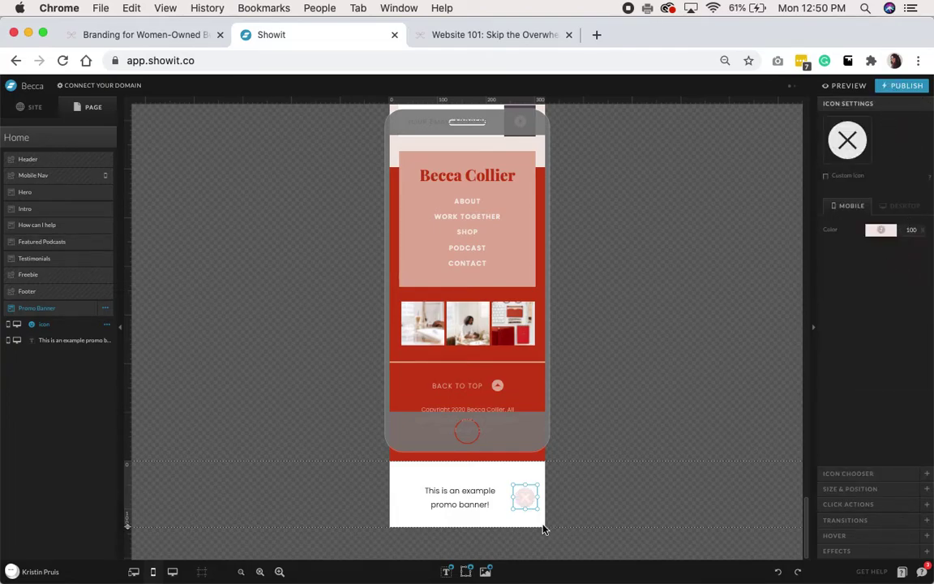
- Set the Promo Banner canvas's mobile background to the dusty pink palette color 5
click(492, 518)
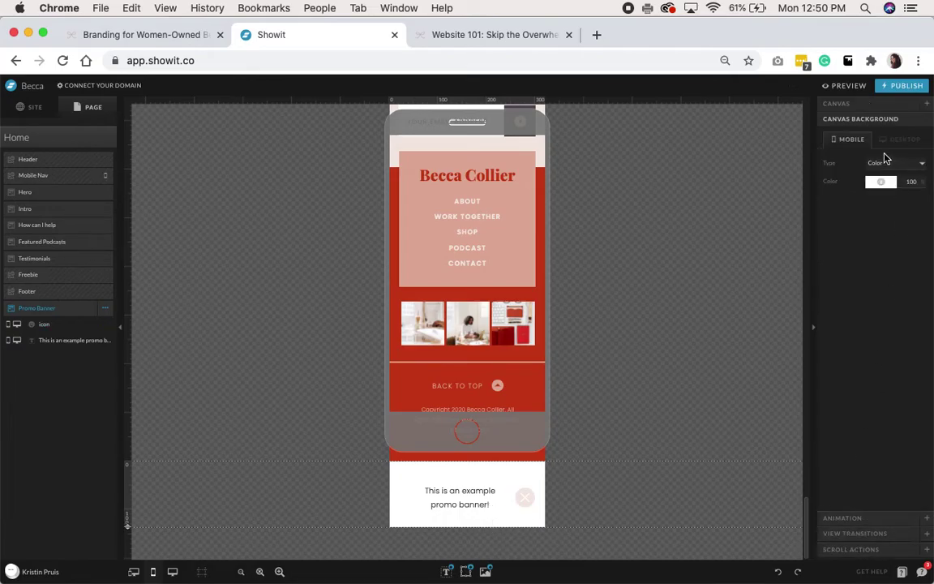
click(881, 182)
click(913, 209)
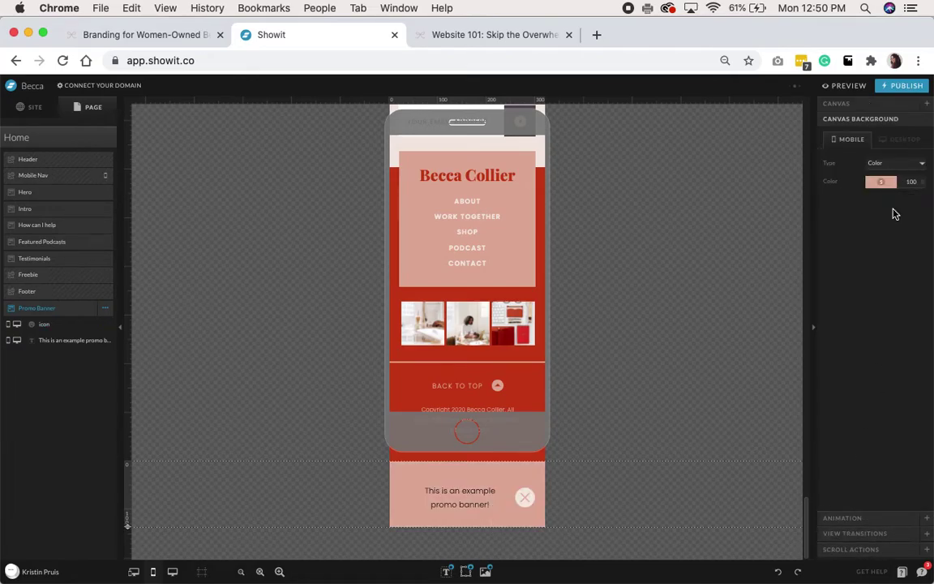
- Change the mobile promo banner text's font to Playfair Display Medium Italic
click(472, 494)
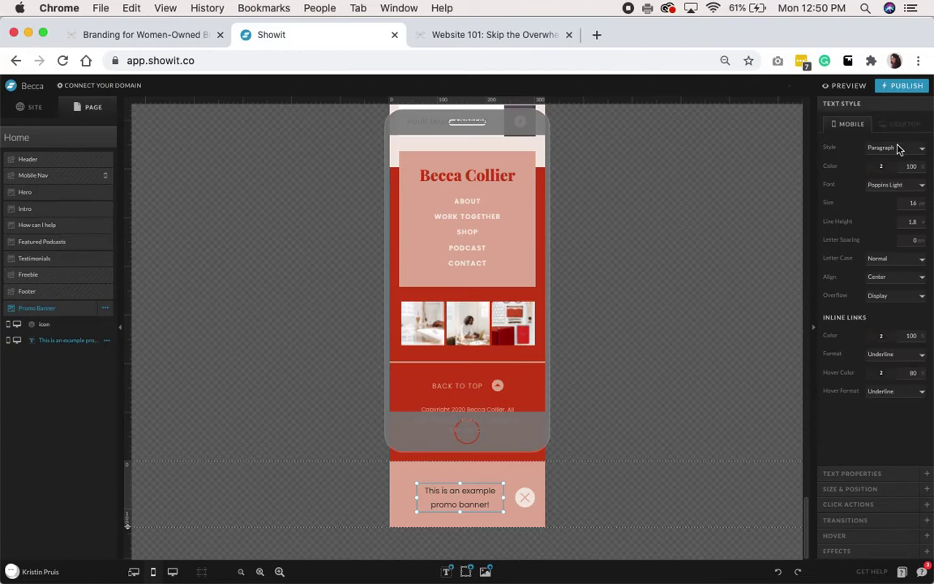
click(898, 147)
click(892, 184)
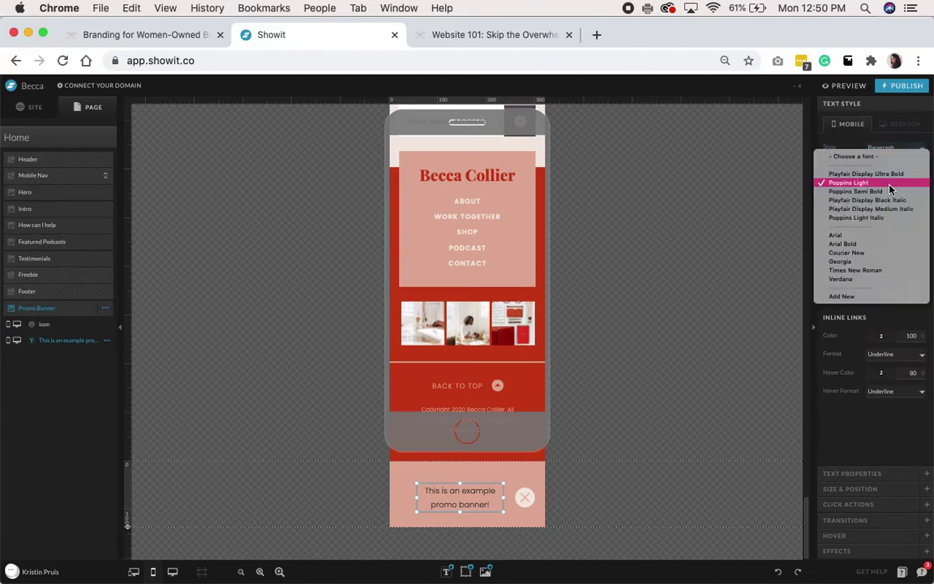
click(890, 189)
click(891, 185)
click(896, 208)
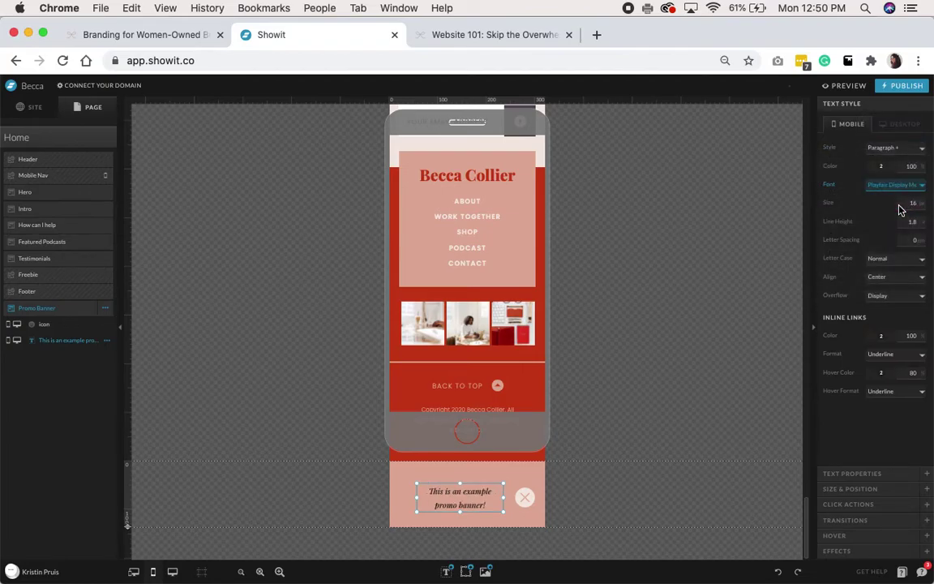
- Set the mobile banner text's line height to 1.2 and its size to 19
click(909, 219)
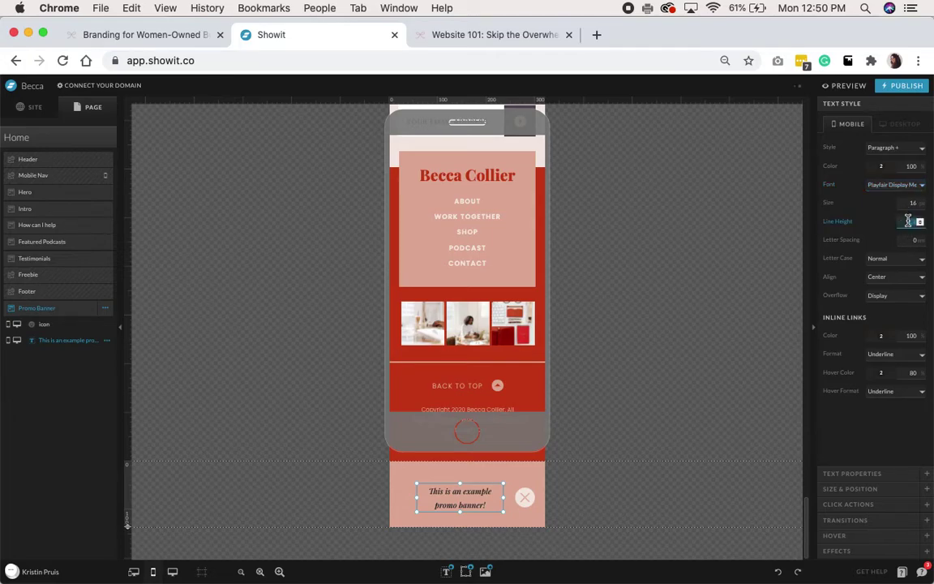
click(908, 220)
text(1.2)
key(Return)
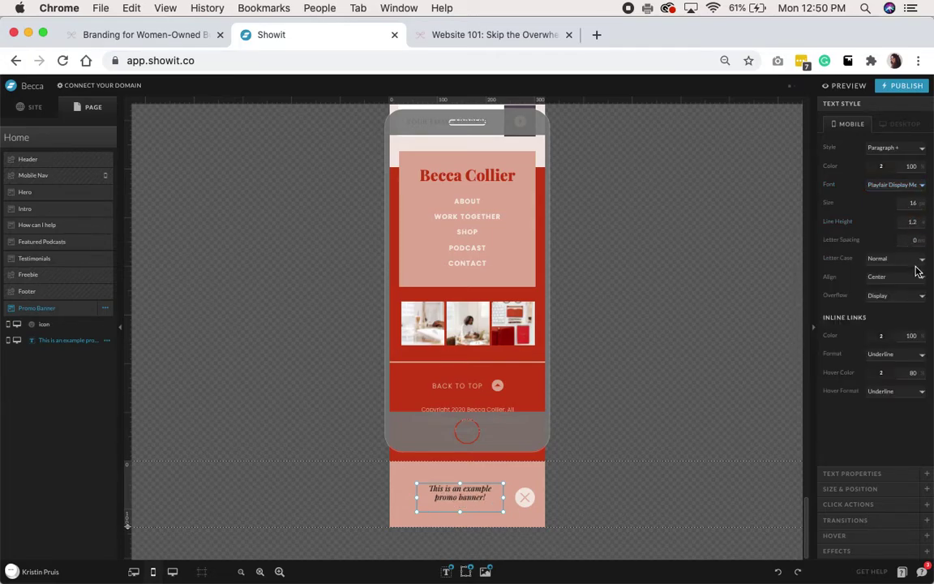
click(917, 201)
double_click(917, 202)
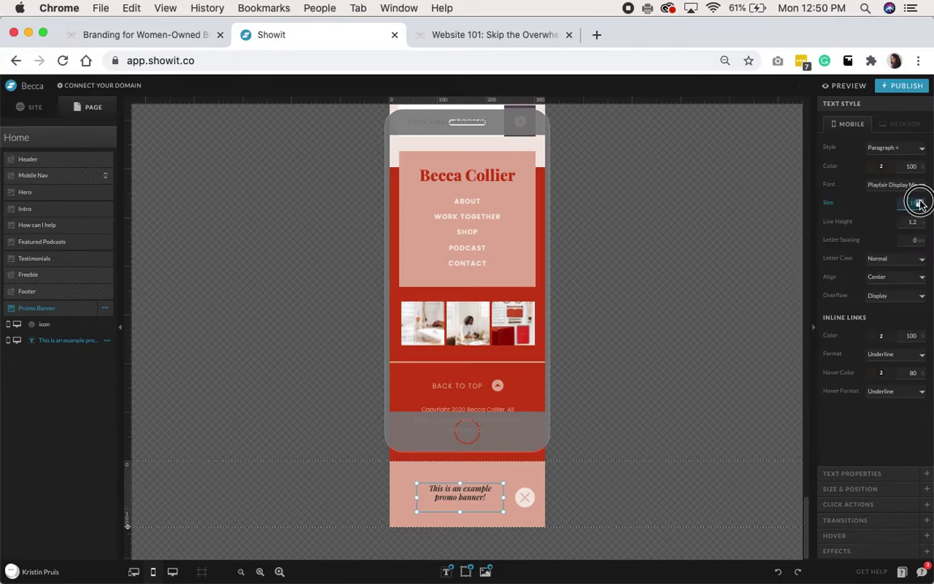
text(20)
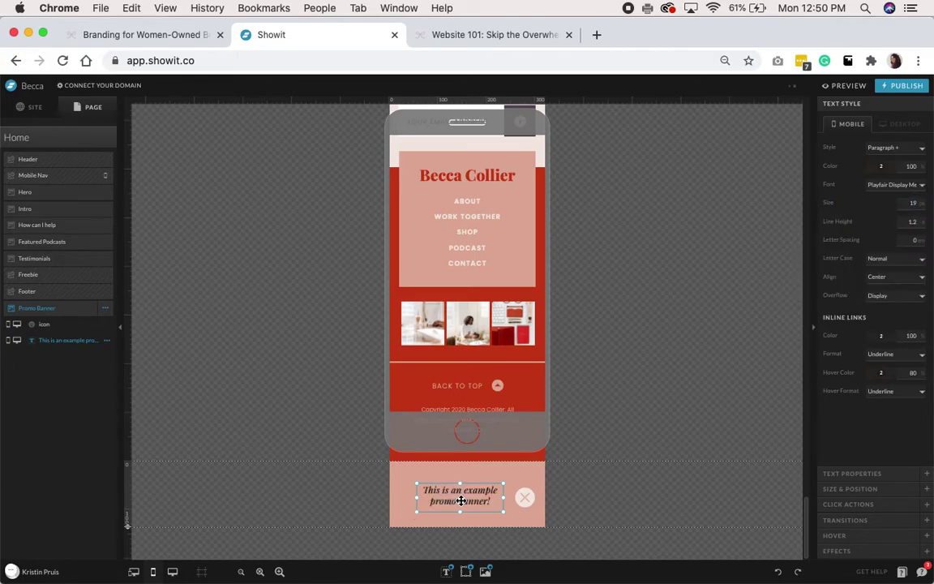
- Shift the mobile banner text away from the close icon, then move both up and shorten the Promo Banner canvas to fit
drag(461, 500, 454, 501)
shift+click(517, 495)
drag(517, 494, 518, 487)
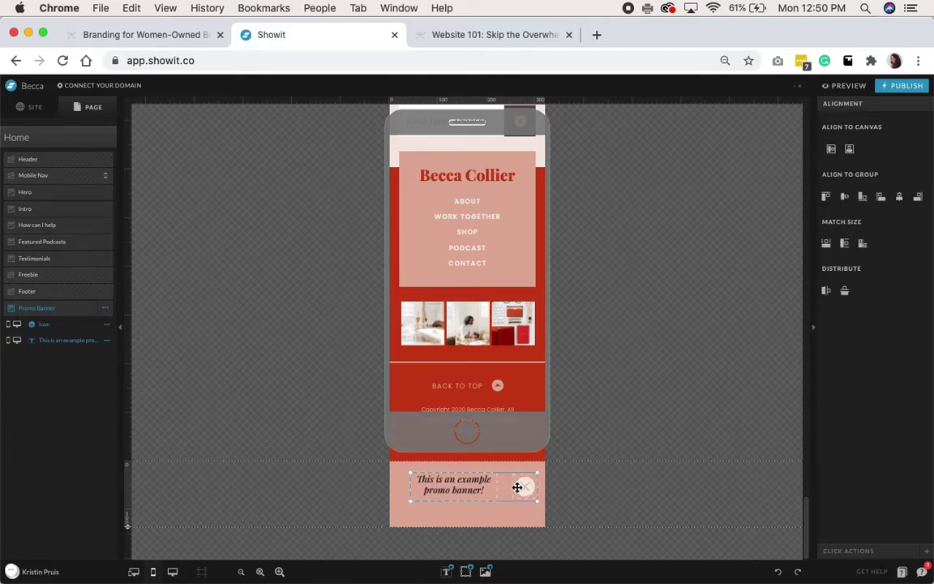
drag(128, 524, 128, 513)
- Trim the mobile text box to about 54 px high and center the text and close icon vertically on the canvas
click(444, 497)
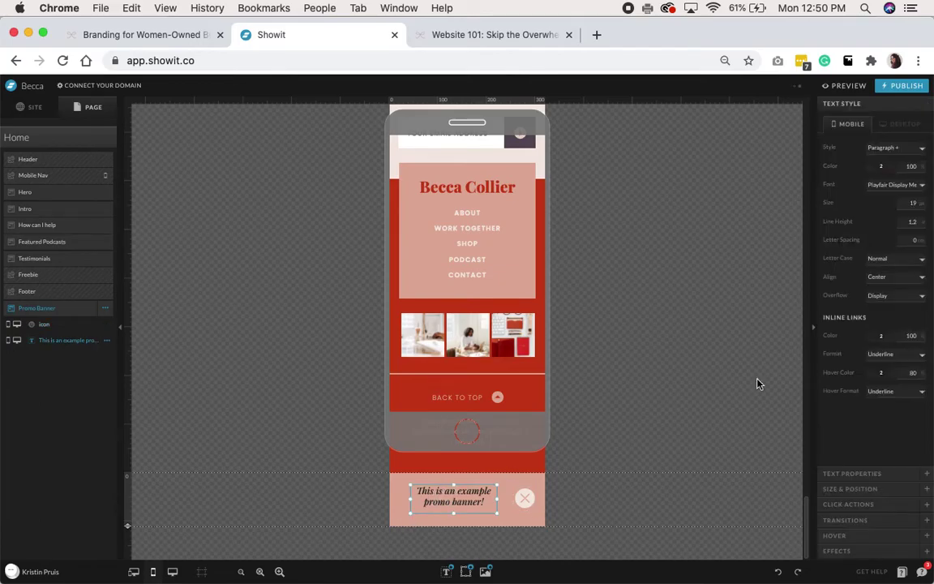
drag(455, 513, 455, 511)
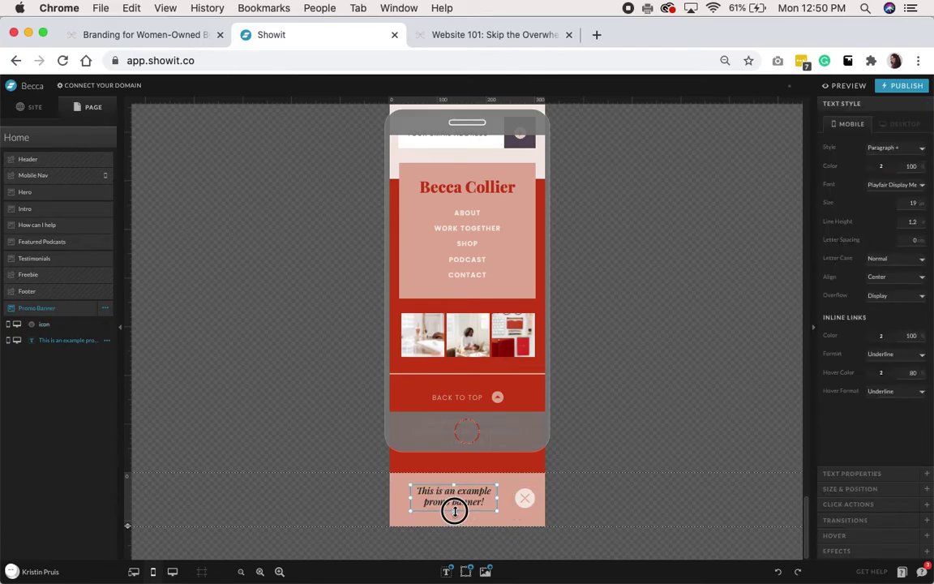
click(850, 489)
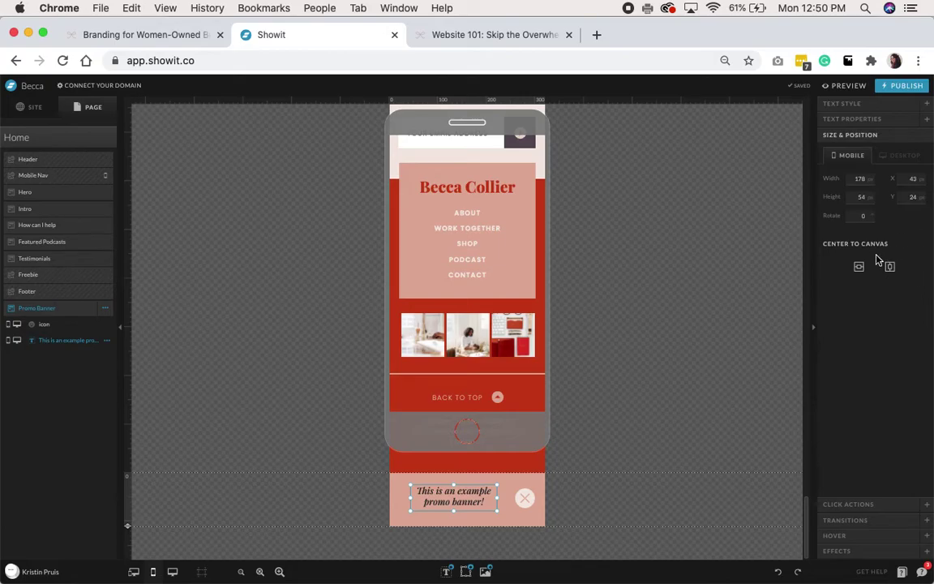
click(526, 498)
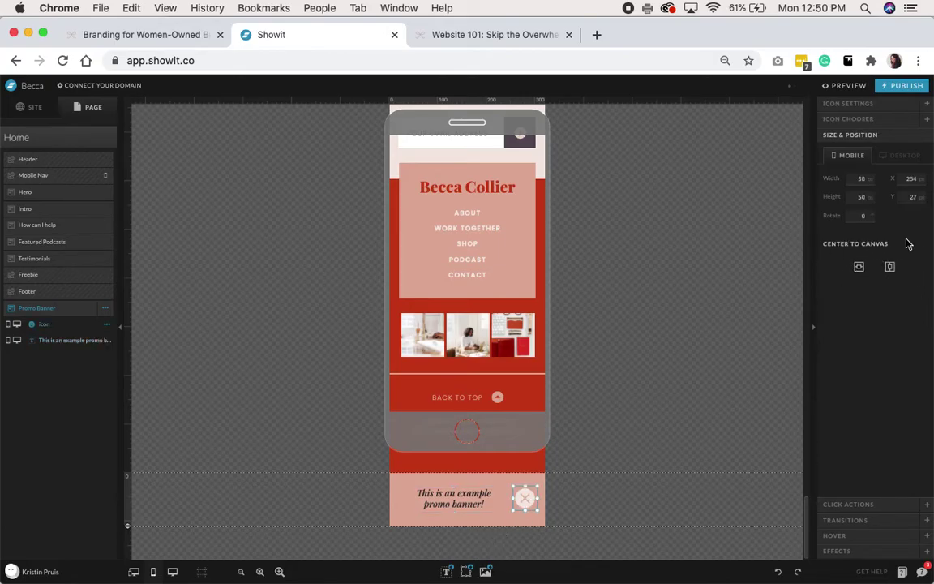
click(858, 268)
- Check the click actions assigned to the close icon and the banner text in the mobile layout
click(851, 509)
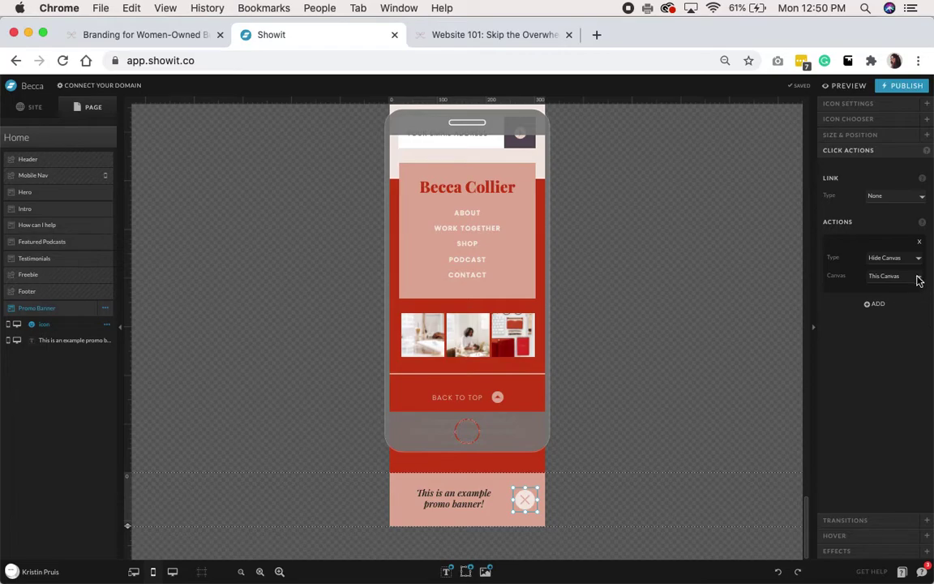
click(462, 496)
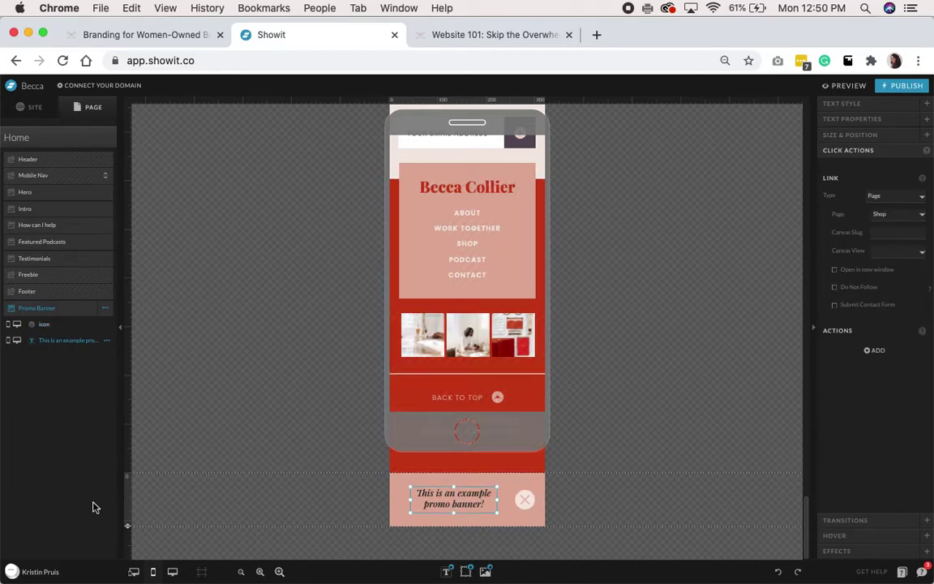
click(169, 509)
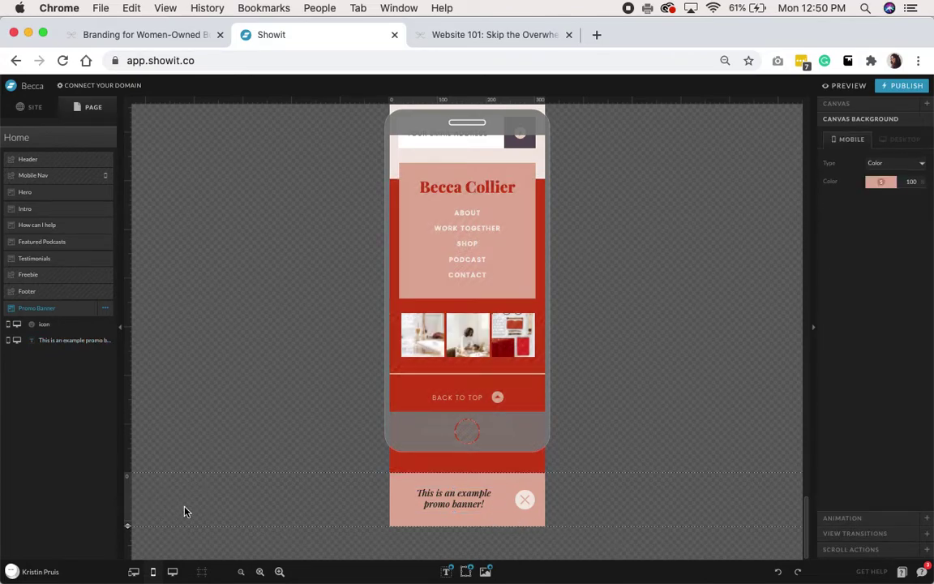
- Show mobile and desktop together, move the Promo Banner canvas above the Header, and reduce its mobile height to about 103 px
click(135, 573)
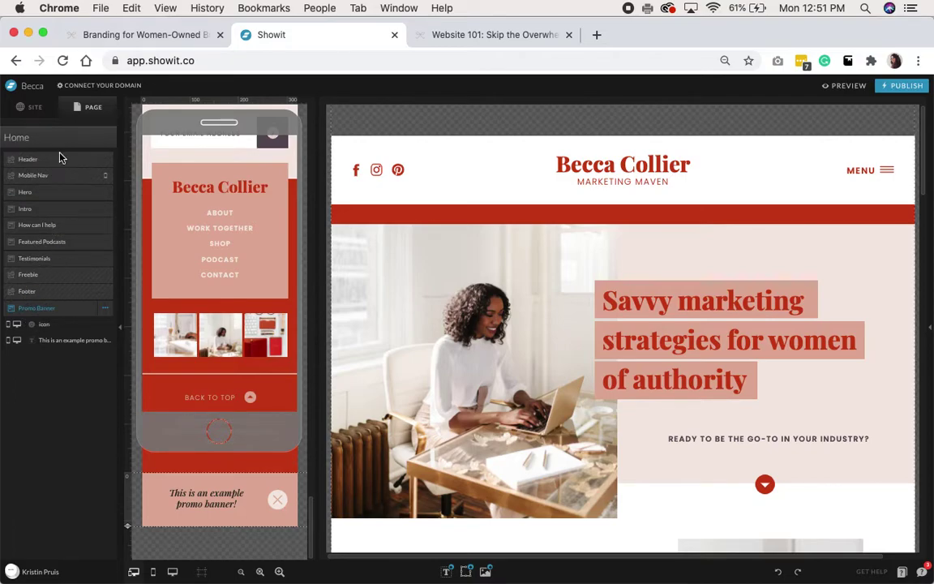
drag(60, 157, 58, 160)
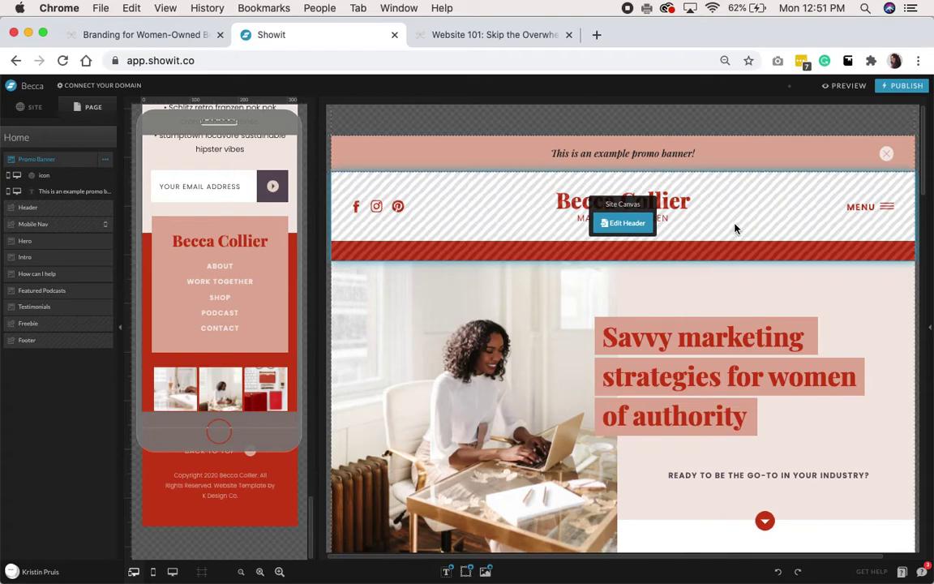
scroll(276, 251, up, 10)
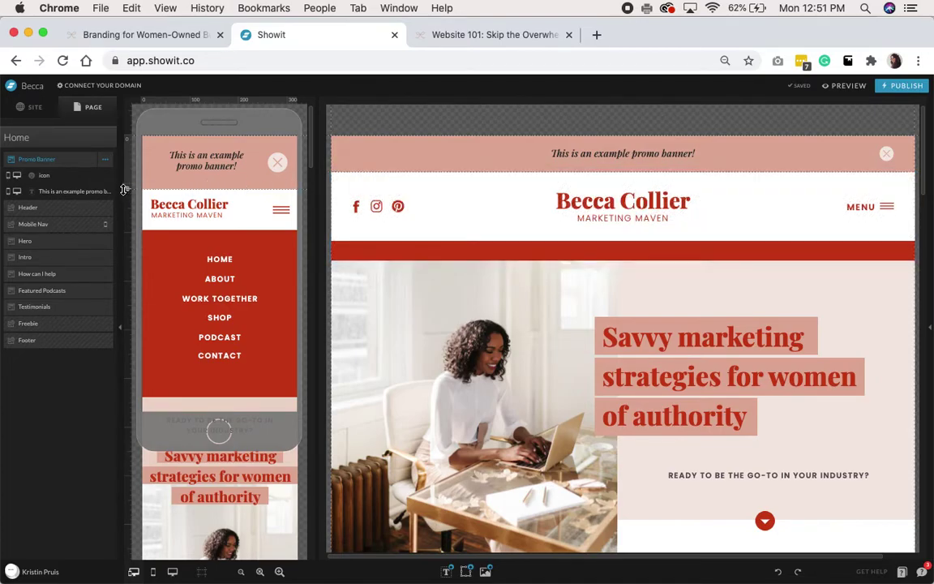
drag(125, 189, 126, 182)
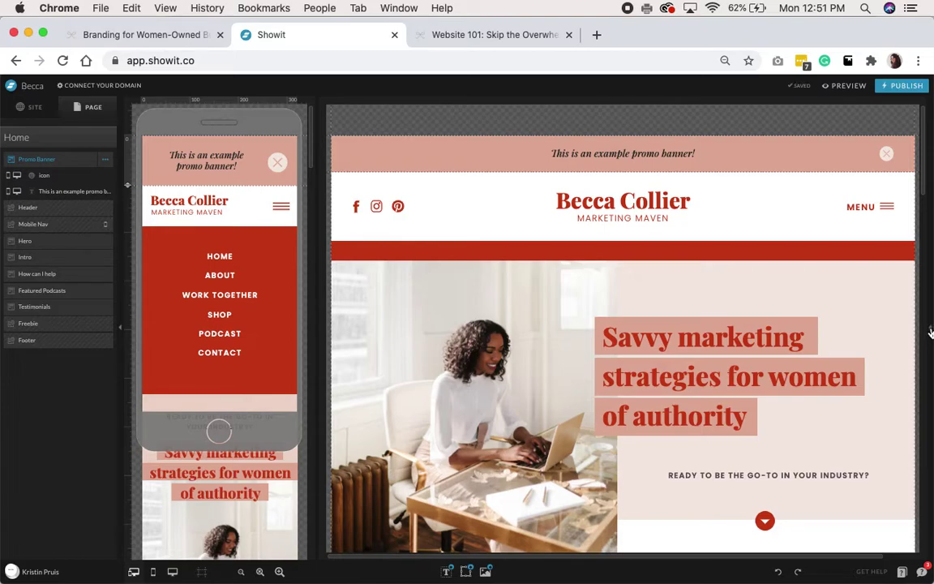
- Reload the kdesign.co home page and examine how its announcement banner behaves when closing and scrolling
click(154, 35)
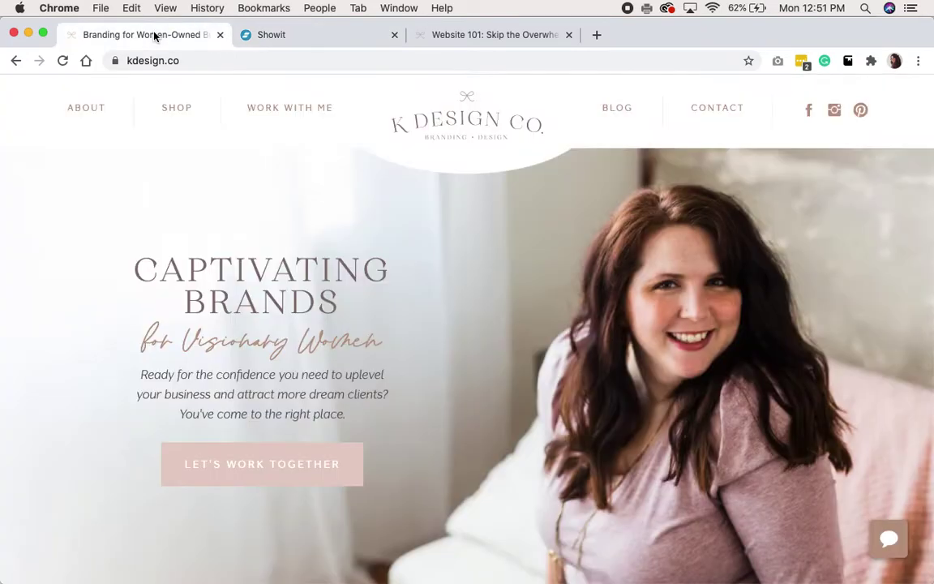
click(62, 61)
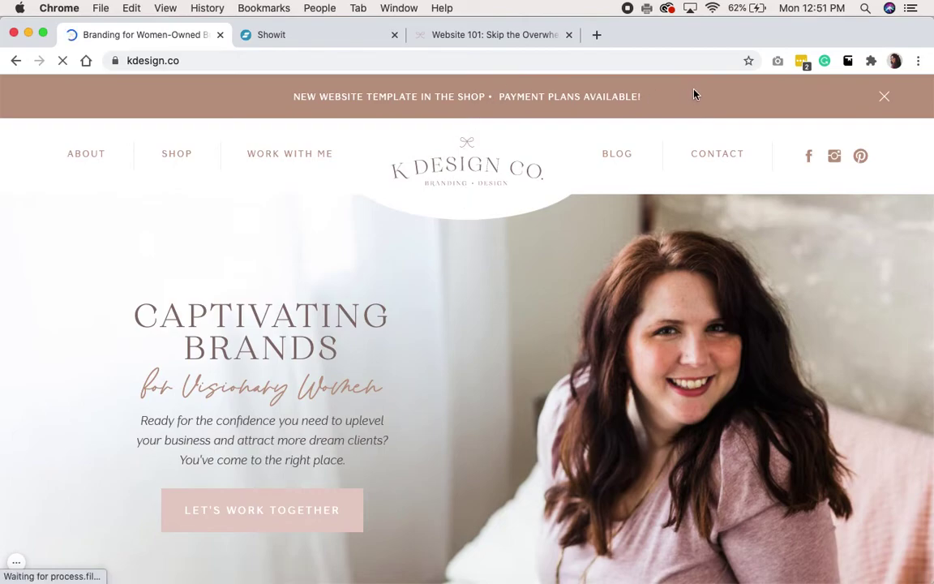
click(884, 104)
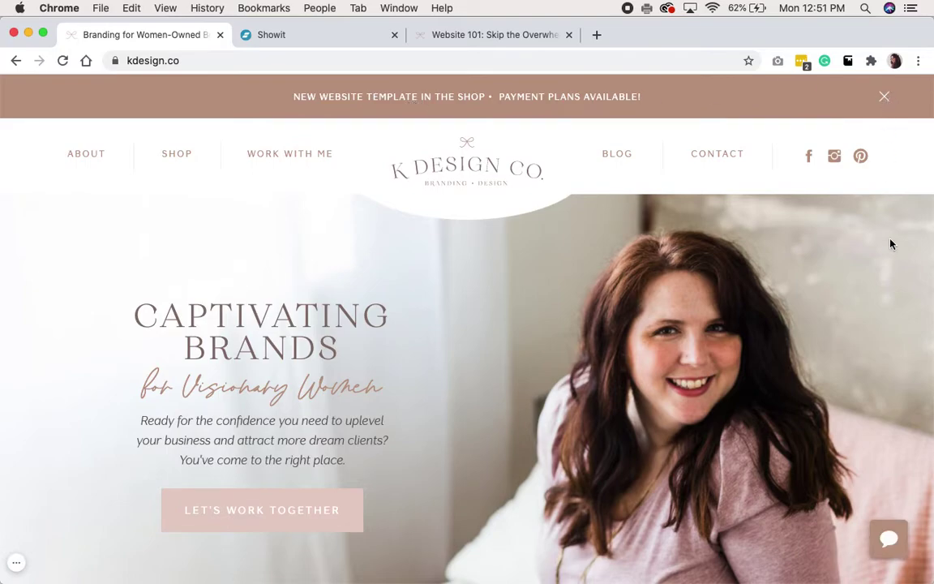
scroll(891, 302, down, 1)
scroll(892, 303, up, 1)
- Examine how the cookie notice on the kdesign.co free-training page behaves while scrolling
click(474, 34)
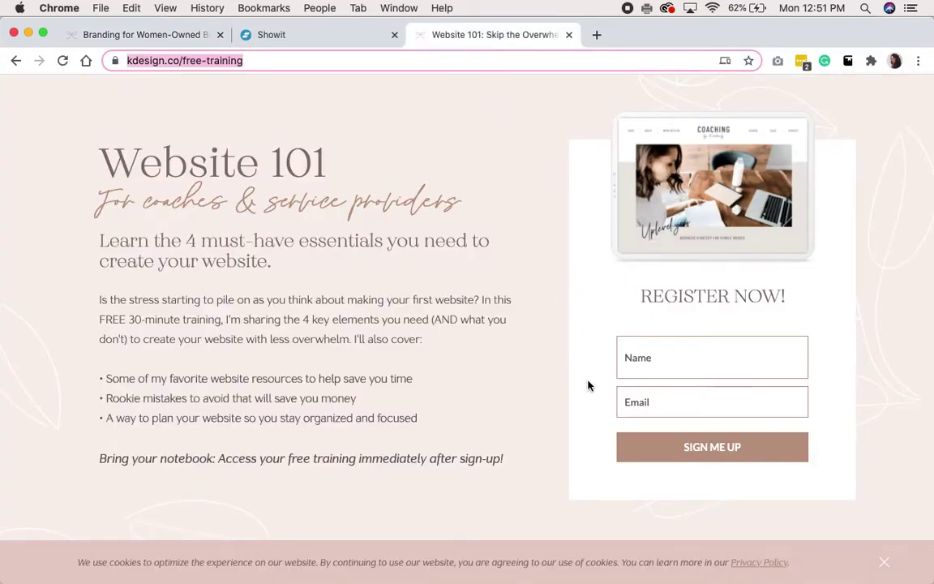
scroll(589, 386, down, 2)
scroll(589, 386, up, 1)
scroll(588, 386, down, 2)
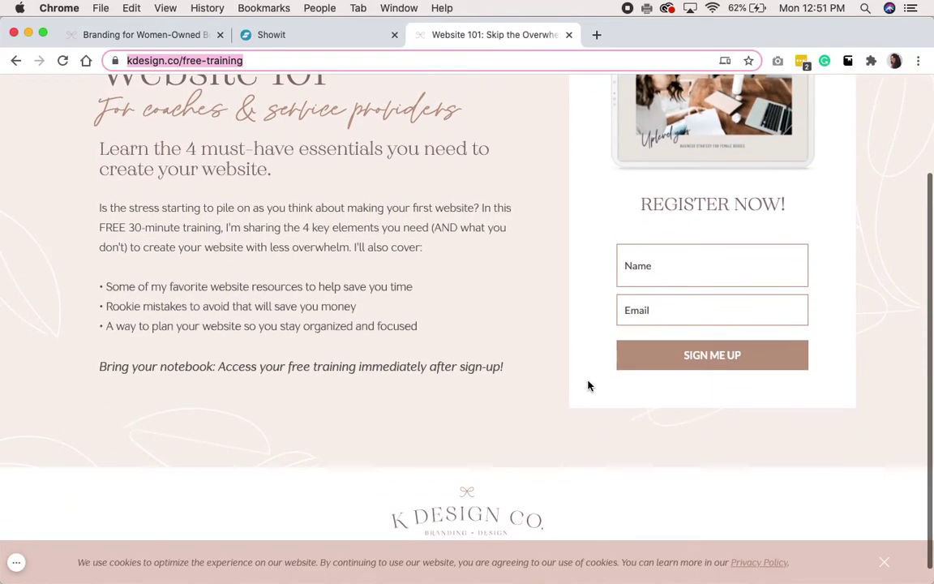
scroll(588, 383, up, 3)
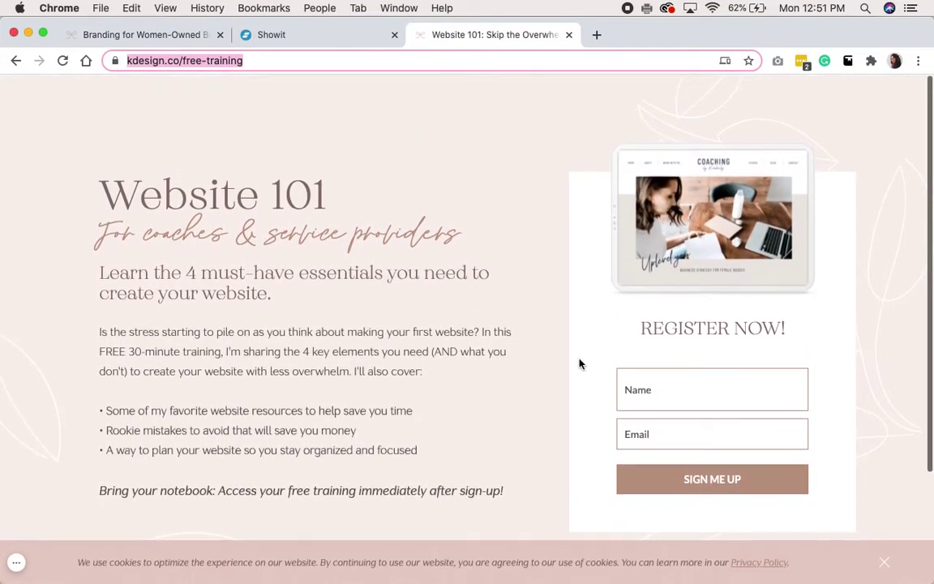
- Return to Showit and set the Promo Banner canvas's desktop Sticky option to Top on Scroll
click(262, 39)
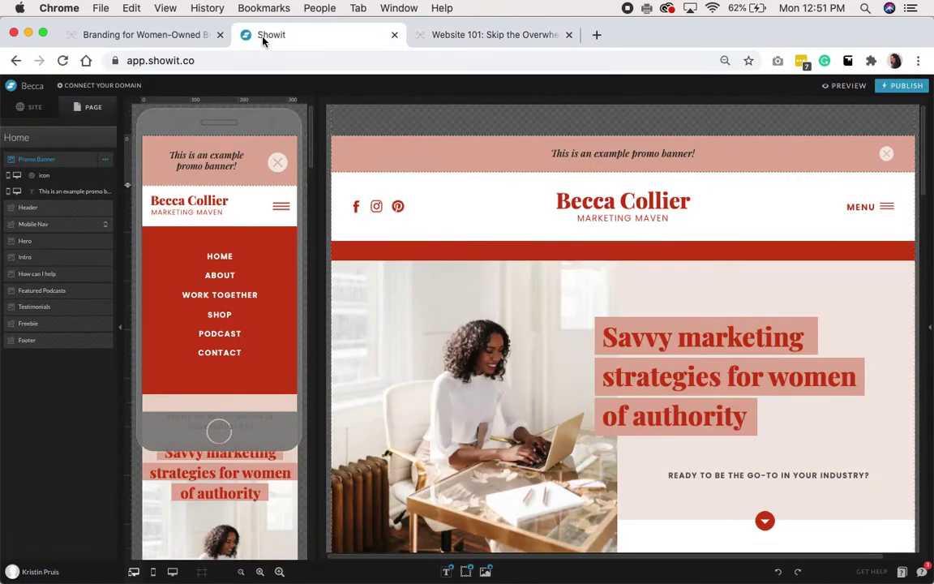
click(930, 325)
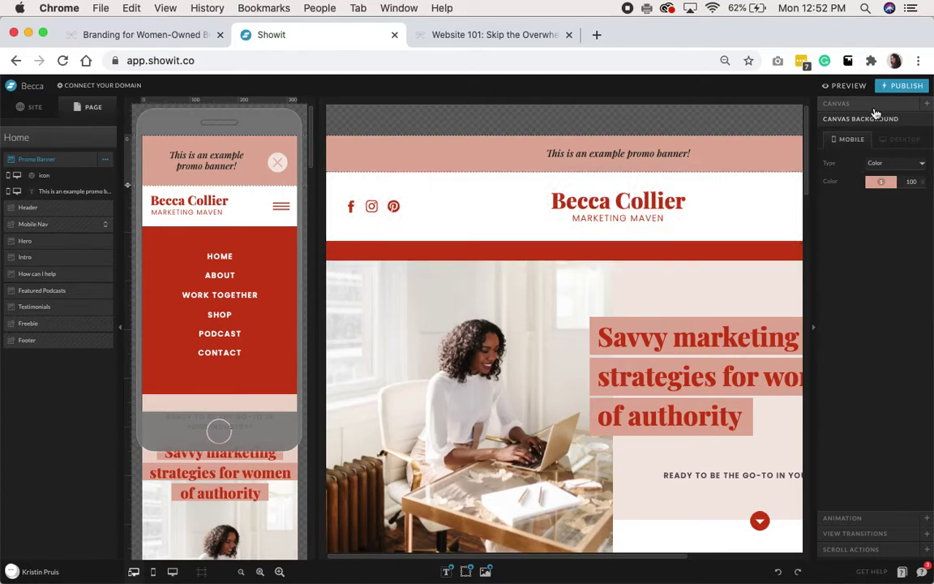
click(836, 103)
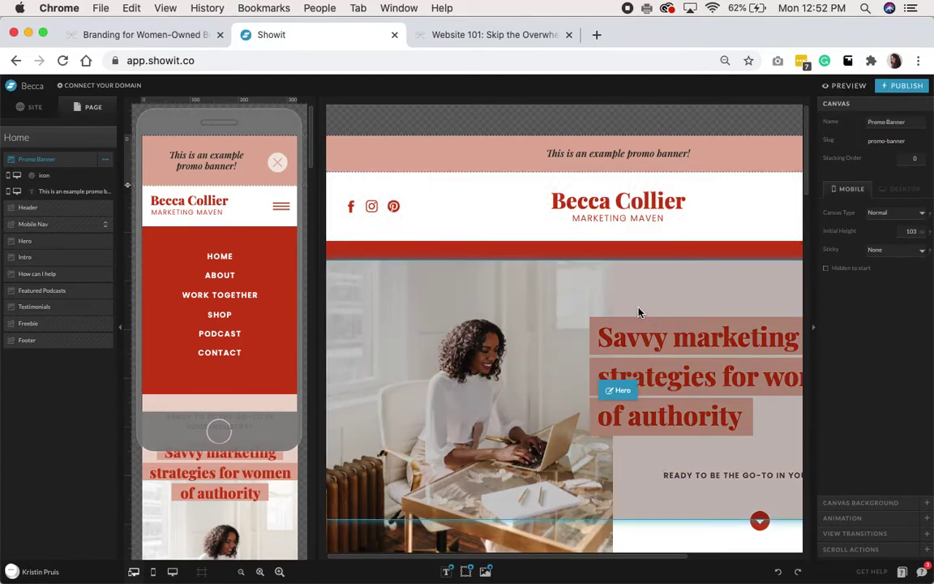
scroll(638, 308, right, 3)
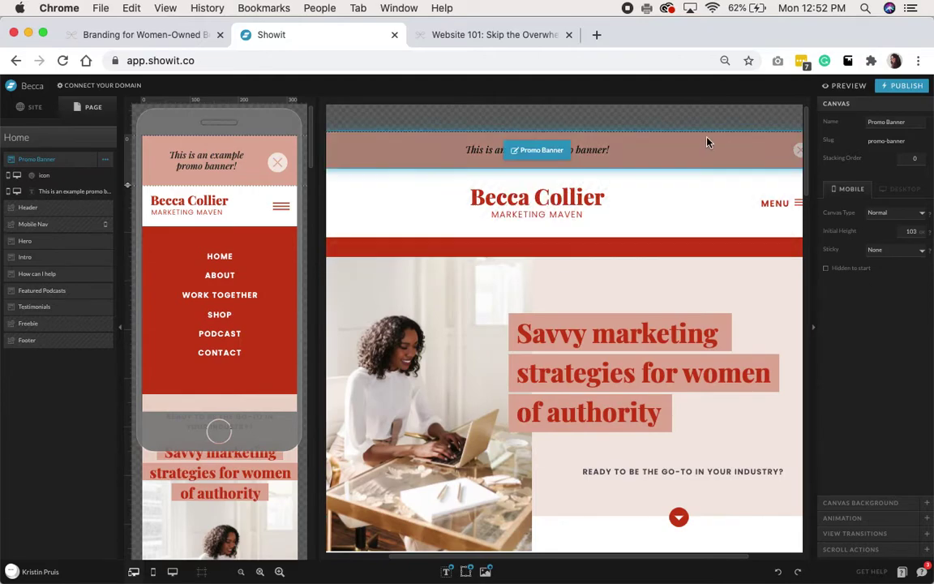
click(704, 146)
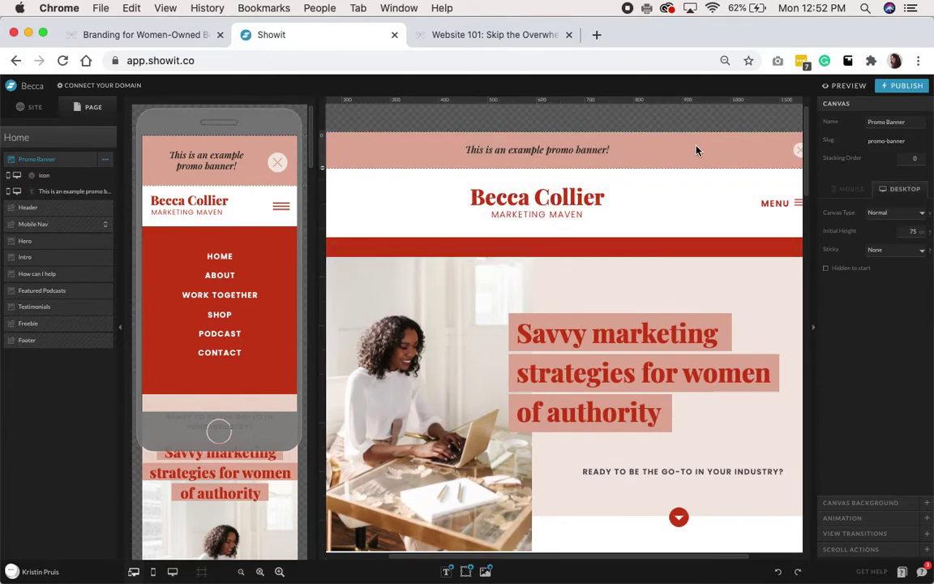
click(897, 249)
click(828, 251)
click(884, 251)
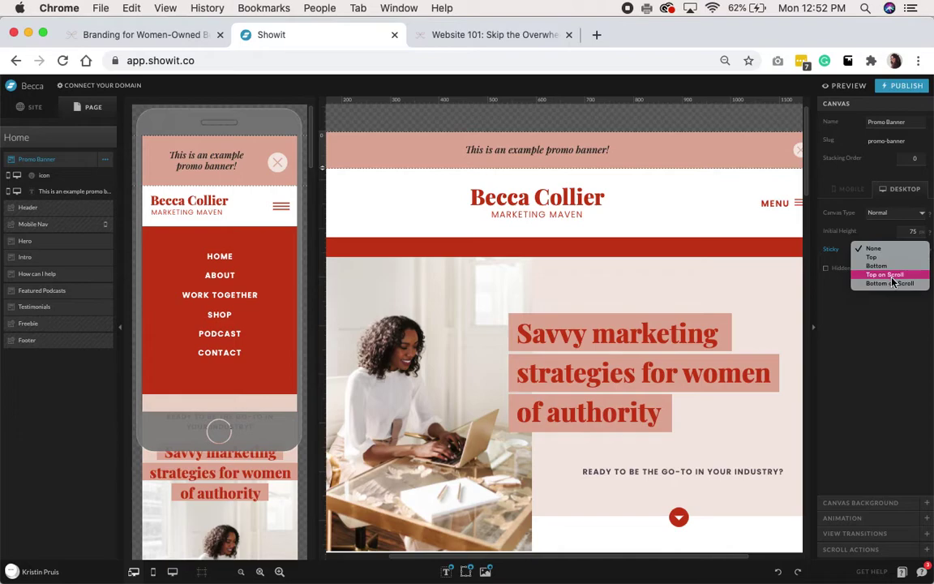
click(892, 276)
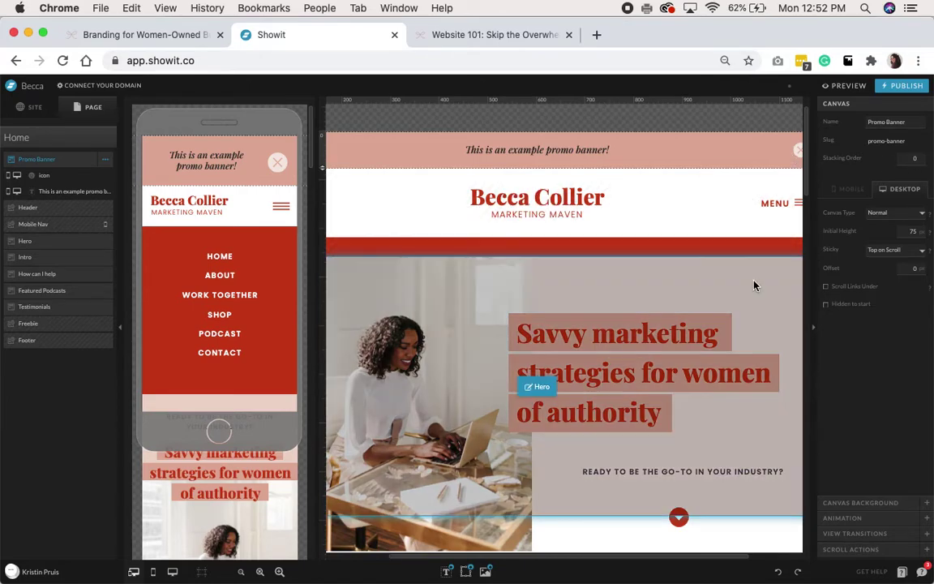
scroll(755, 286, down, 1)
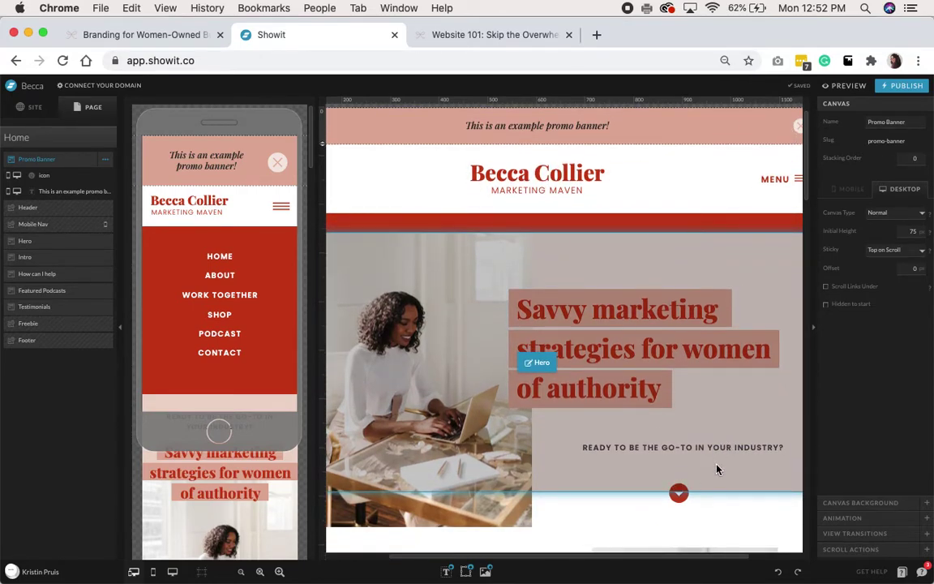
scroll(716, 469, down, 15)
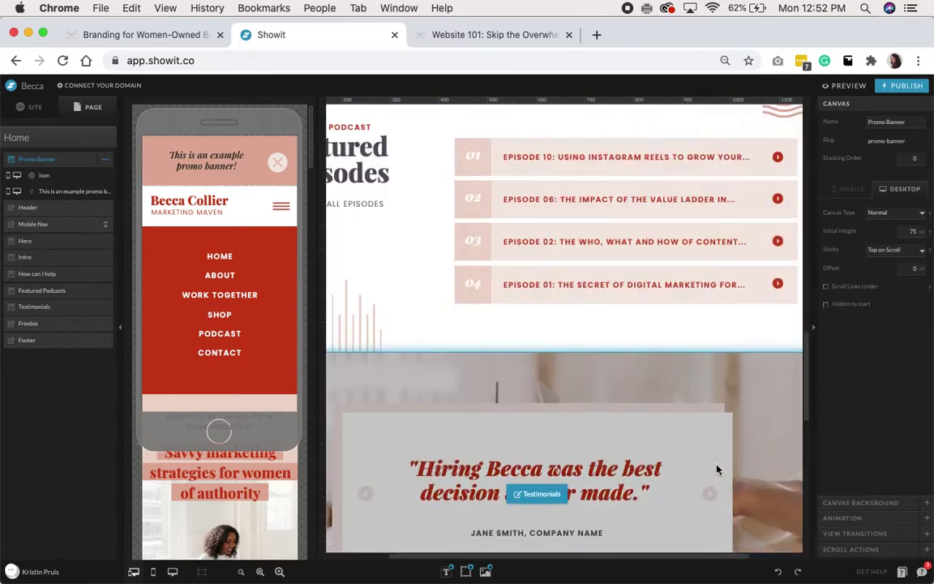
scroll(717, 469, down, 8)
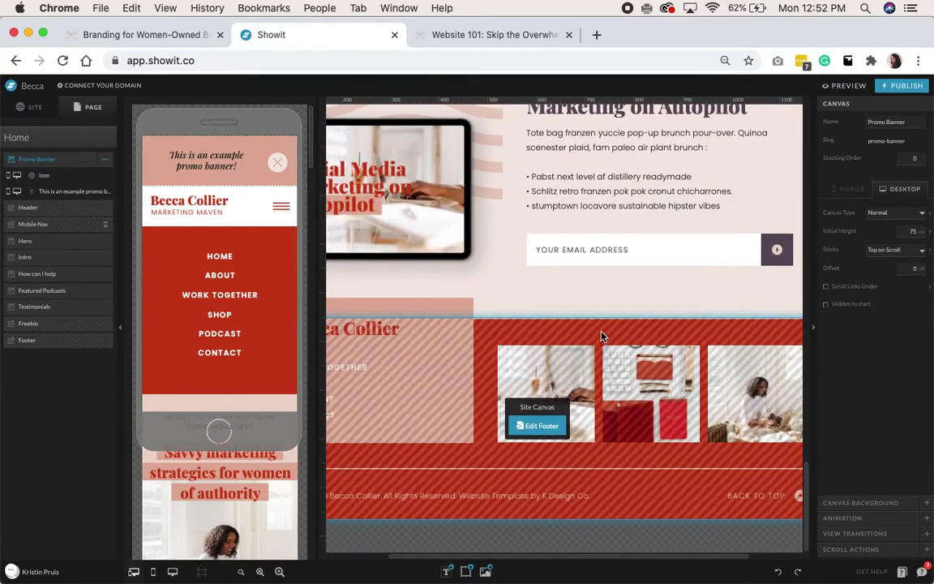
- Check the Footer canvas's stacking order, and set the Promo Banner canvas's stacking order to 4
click(602, 335)
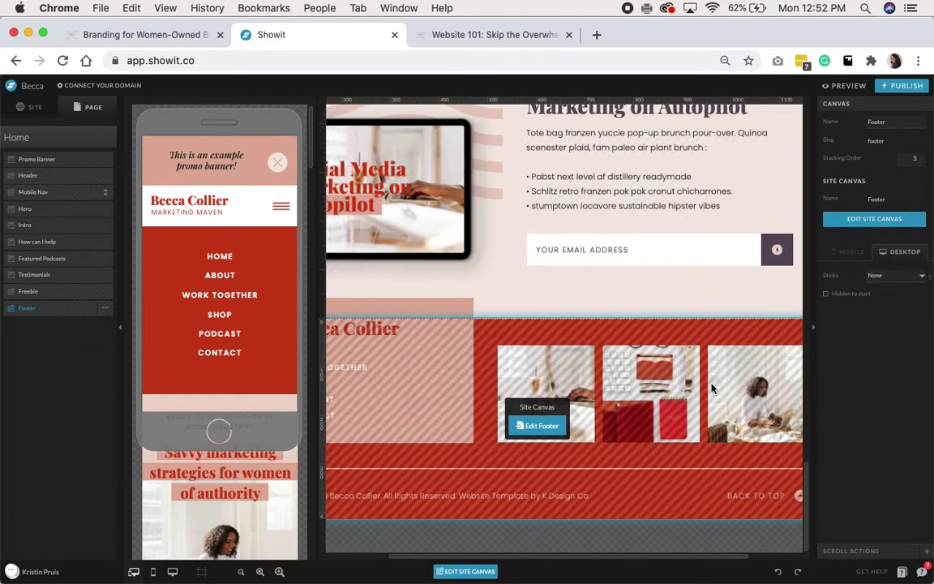
scroll(568, 389, up, 20)
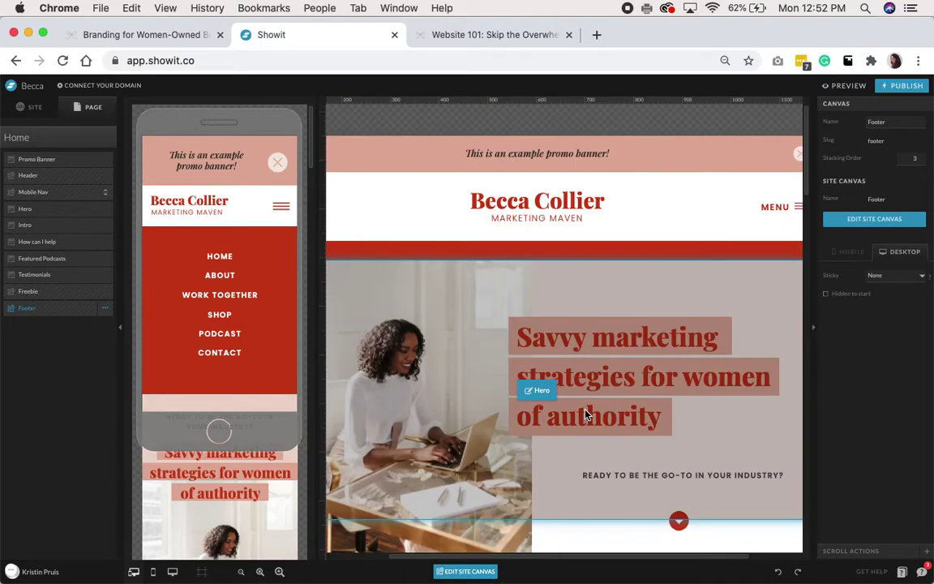
click(646, 146)
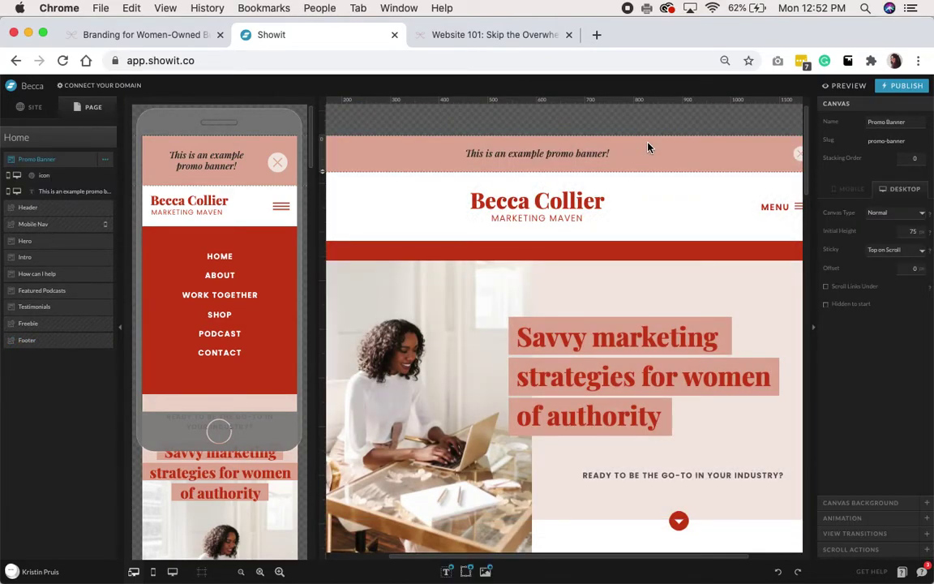
click(920, 158)
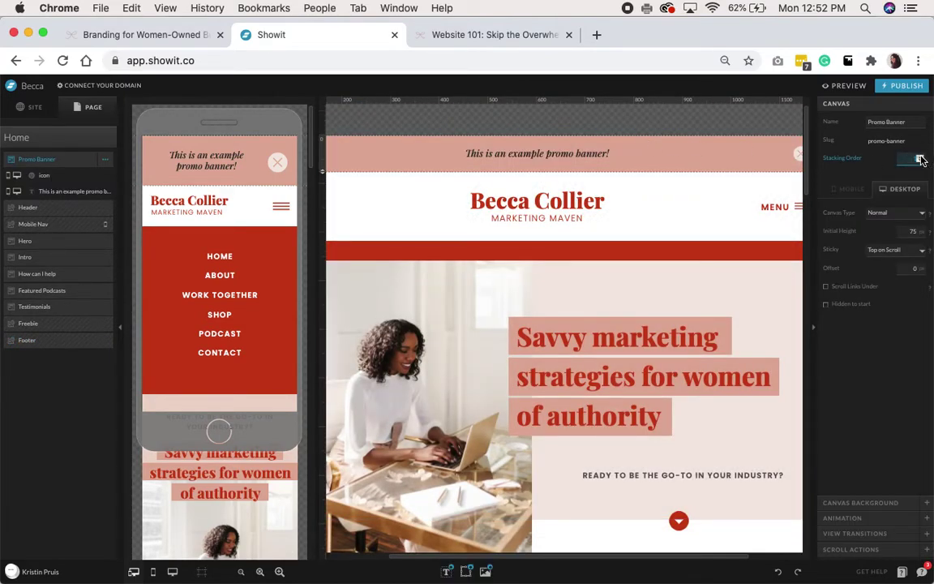
- Publish the site and open the published home page at becca.showit.site
click(907, 88)
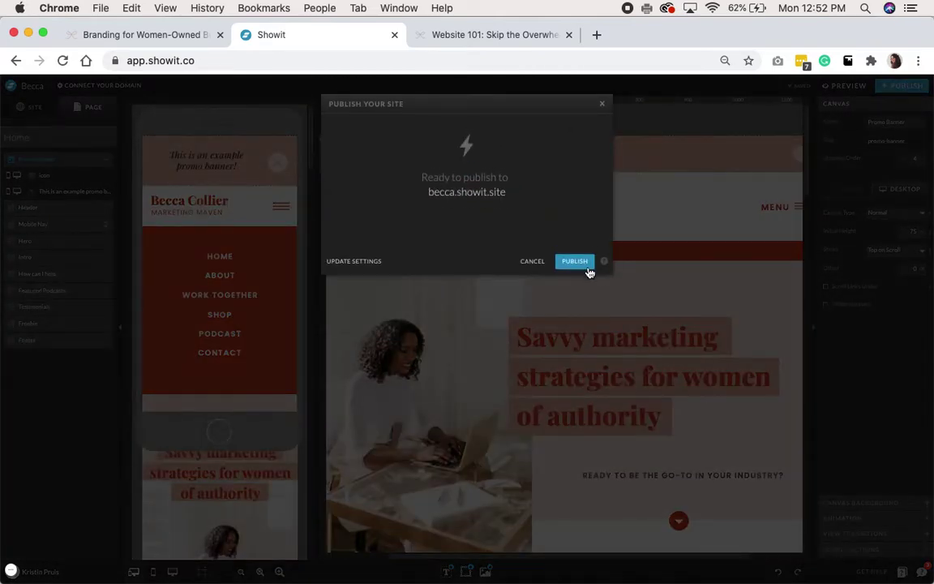
click(575, 262)
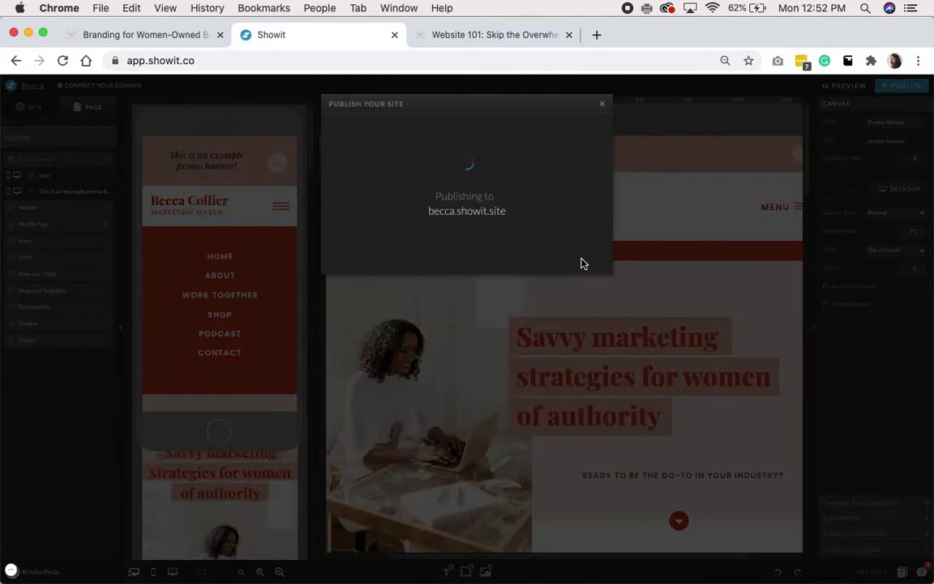
click(485, 214)
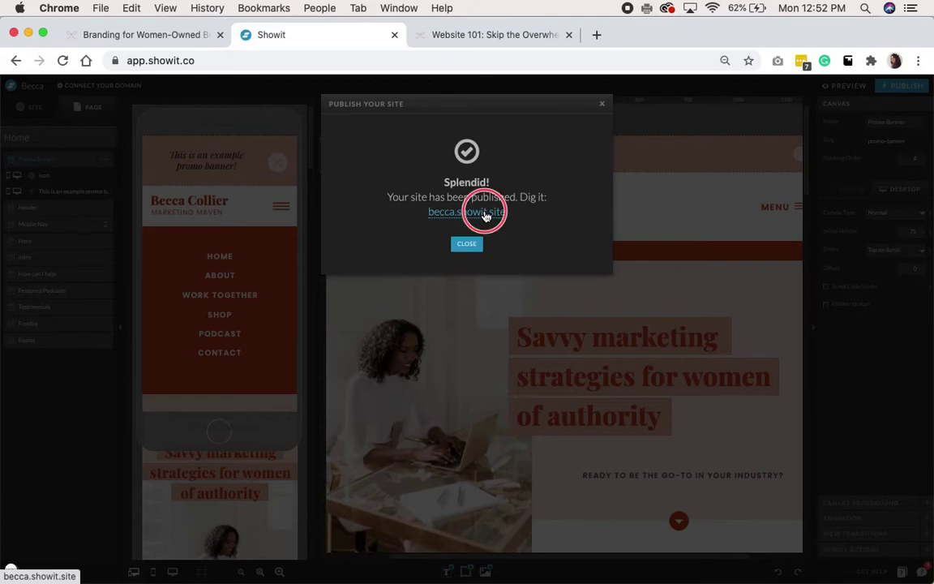
click(488, 33)
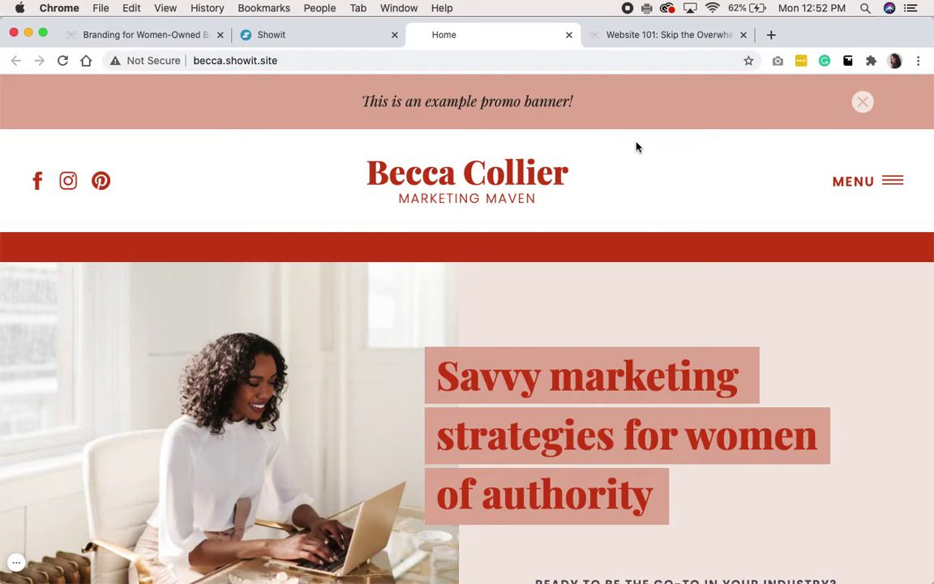
- Test the promo banner on the published page by scrolling down and back up and then closing it
scroll(637, 147, down, 5)
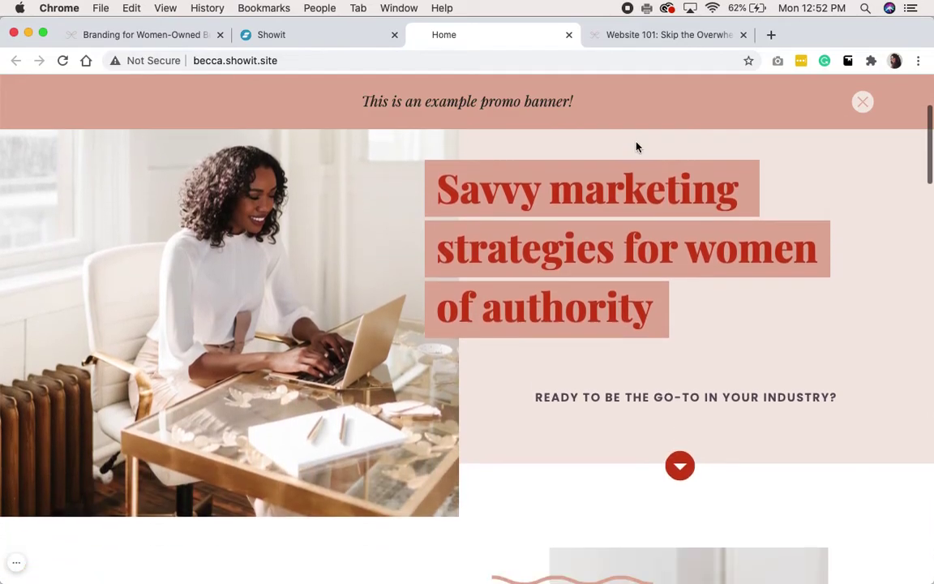
scroll(637, 147, down, 6)
scroll(636, 142, up, 3)
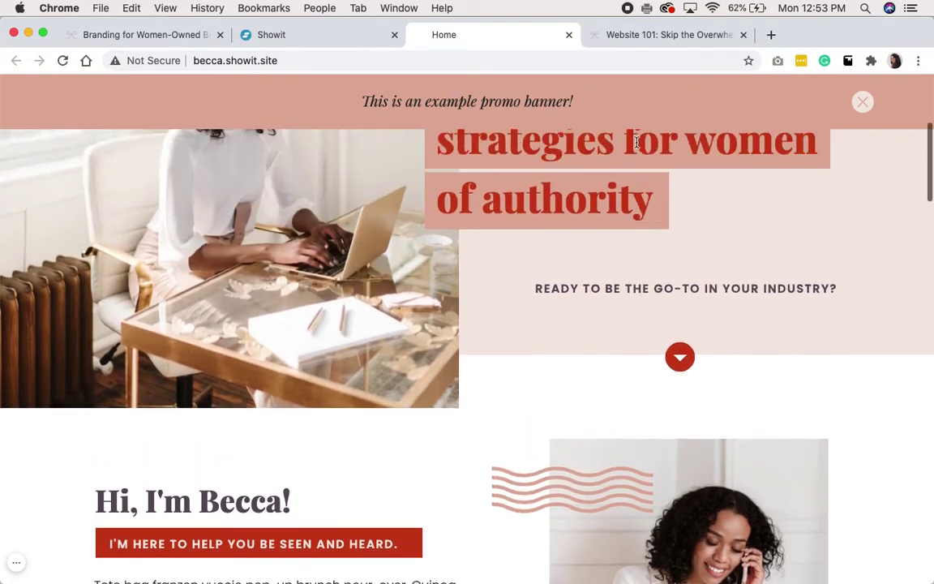
scroll(637, 143, up, 8)
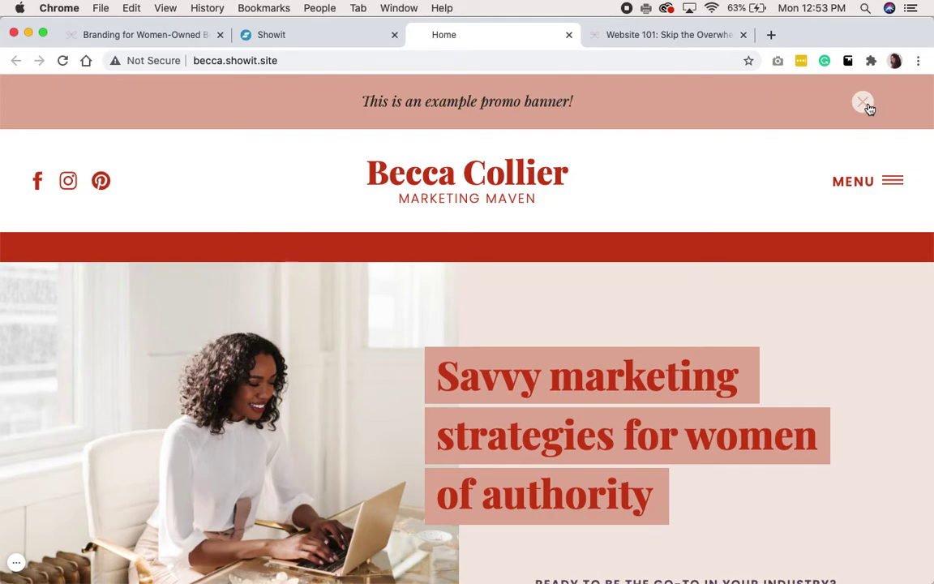
click(865, 106)
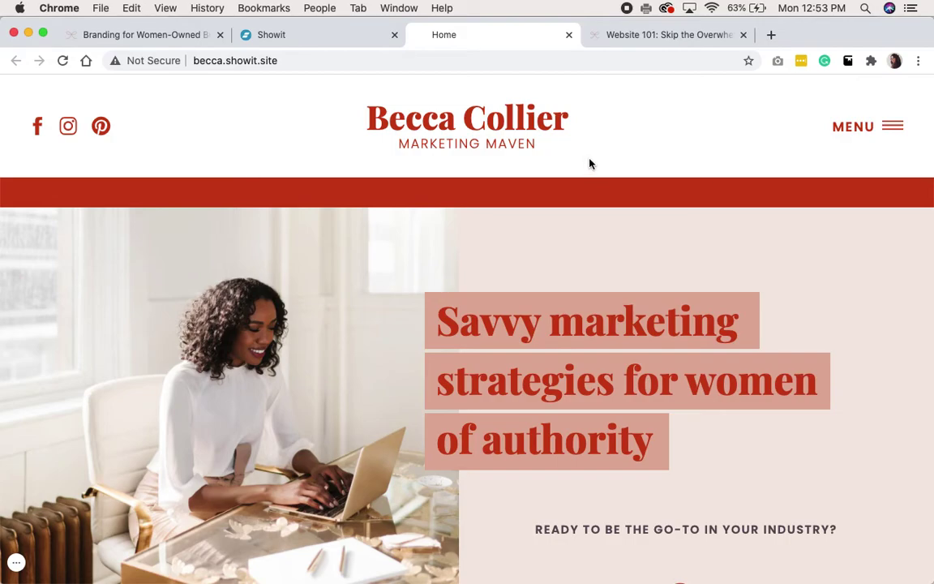
- Back in Showit, move the Promo Banner canvas below the Footer and set its desktop Sticky option to Bottom on Scroll
click(317, 37)
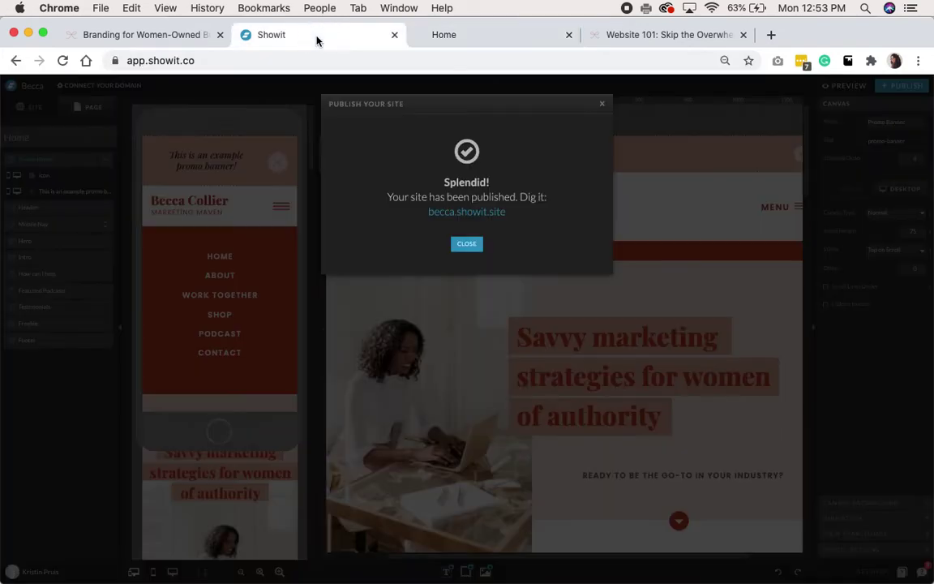
click(469, 246)
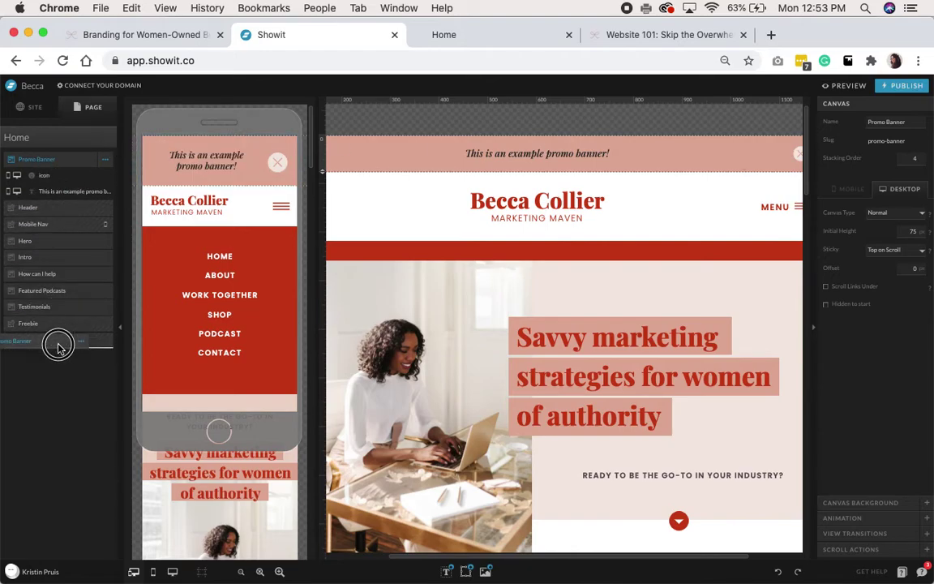
drag(59, 352, 58, 350)
scroll(480, 294, down, 10)
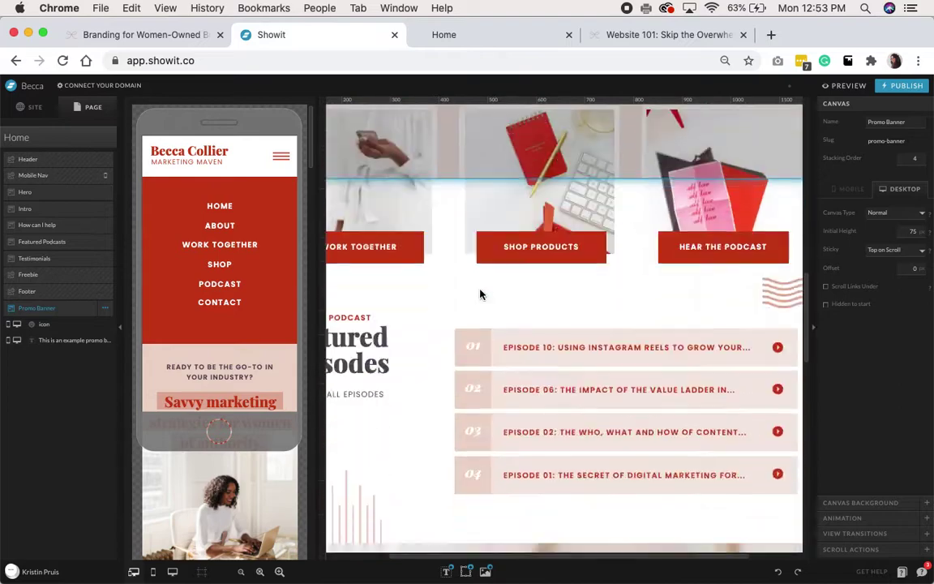
scroll(480, 294, down, 10)
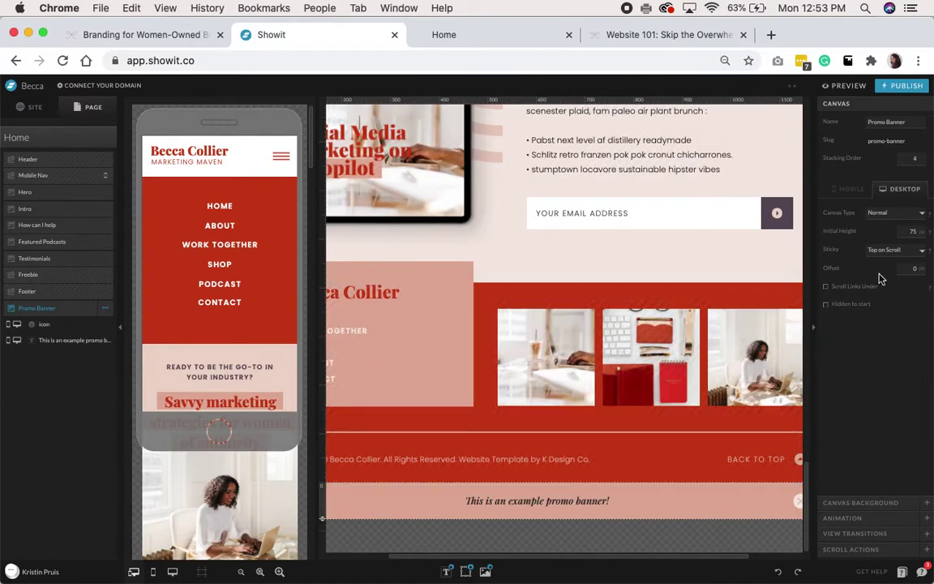
click(907, 251)
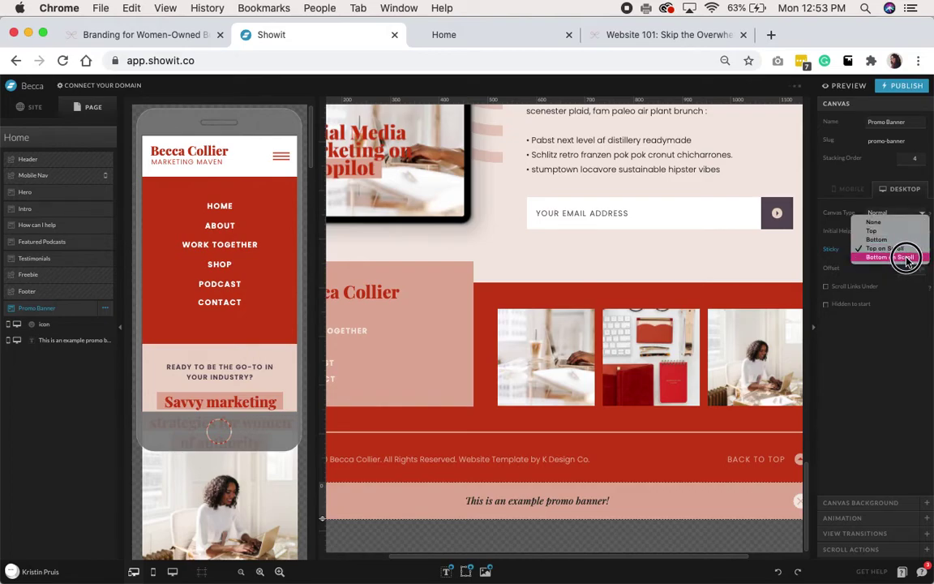
click(906, 257)
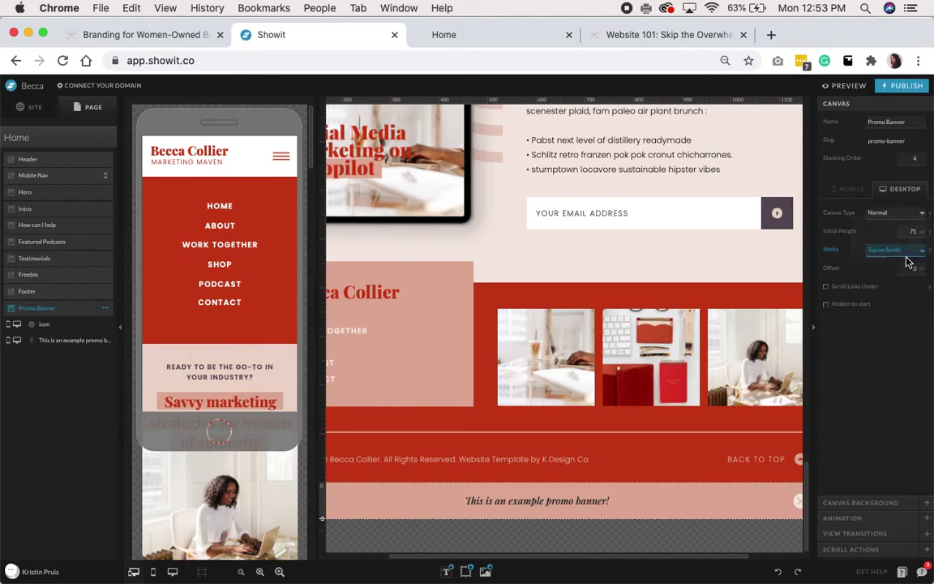
- Publish the site again and reload the published home page
click(904, 86)
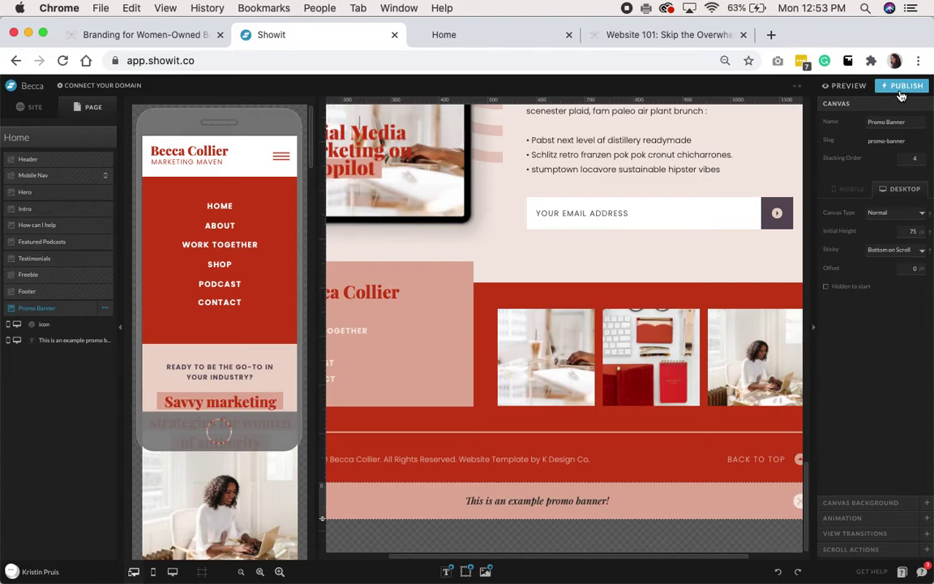
click(900, 95)
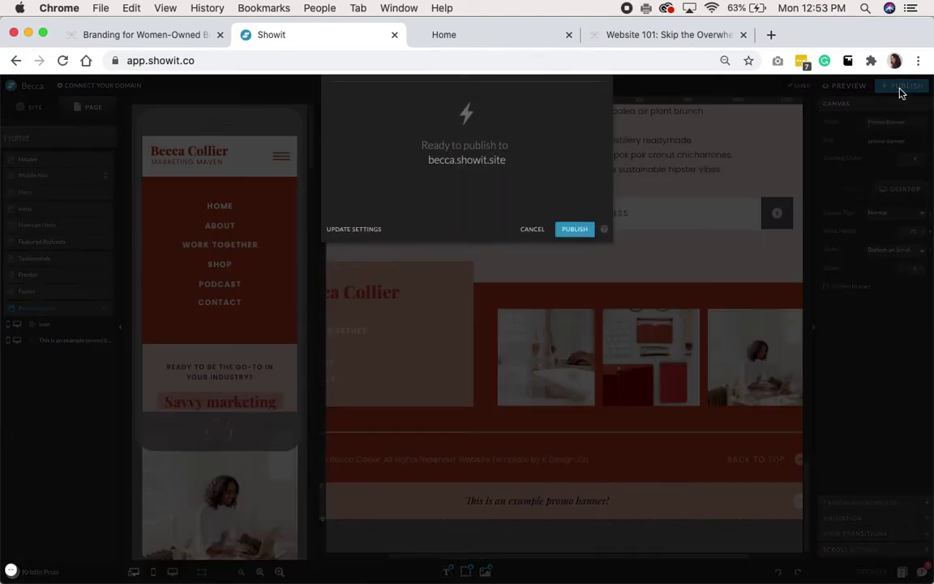
click(578, 261)
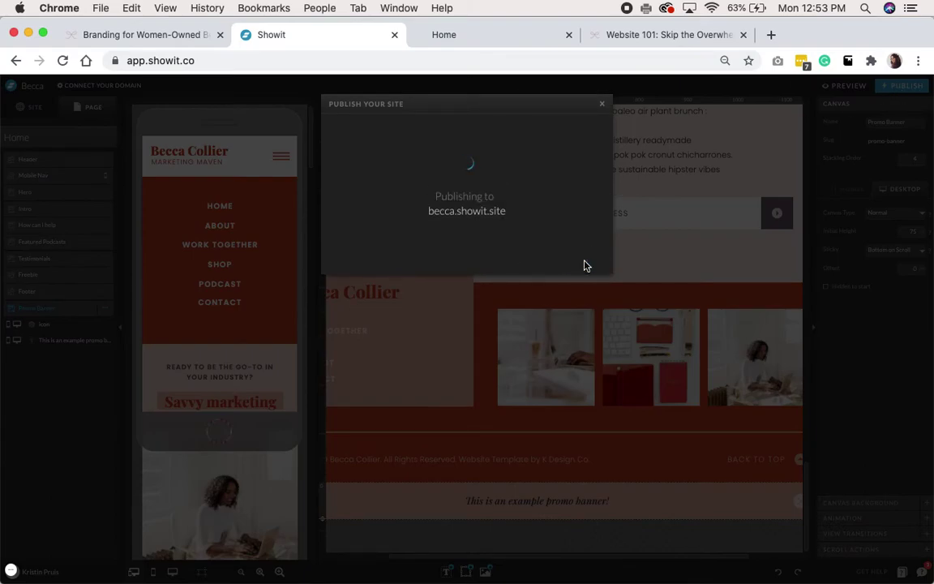
click(483, 243)
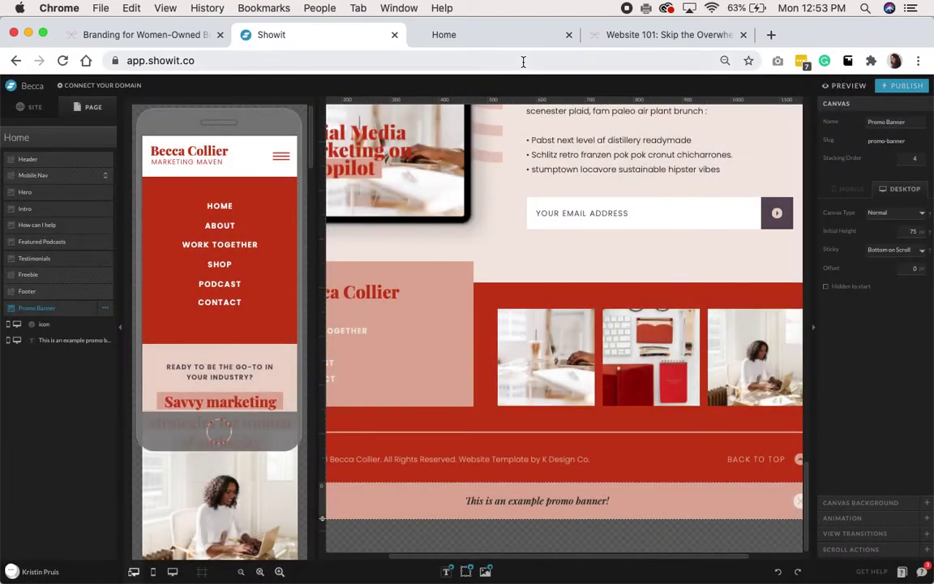
click(489, 35)
click(64, 61)
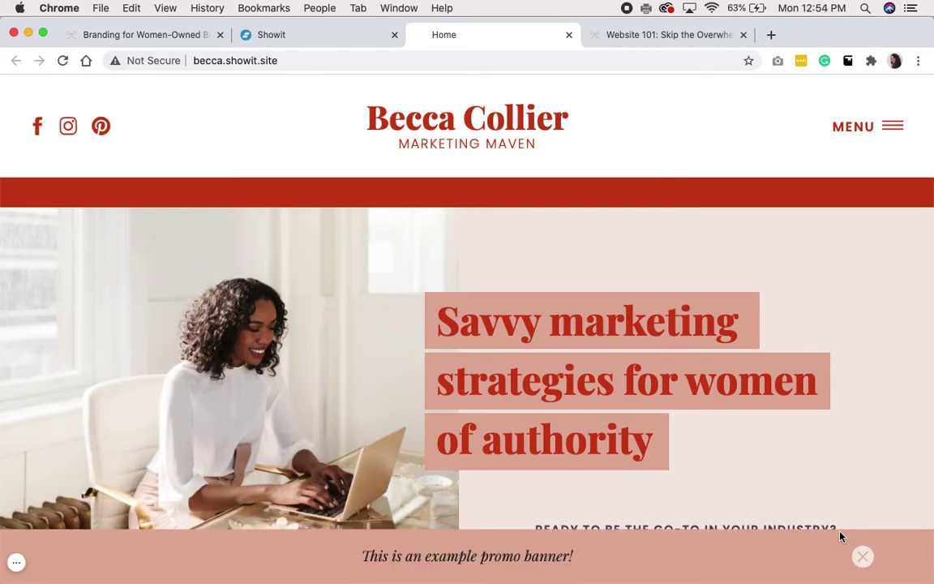
- Test the bottom promo banner on the published page by scrolling through the content, closing it and scrolling back up
scroll(905, 507, down, 1)
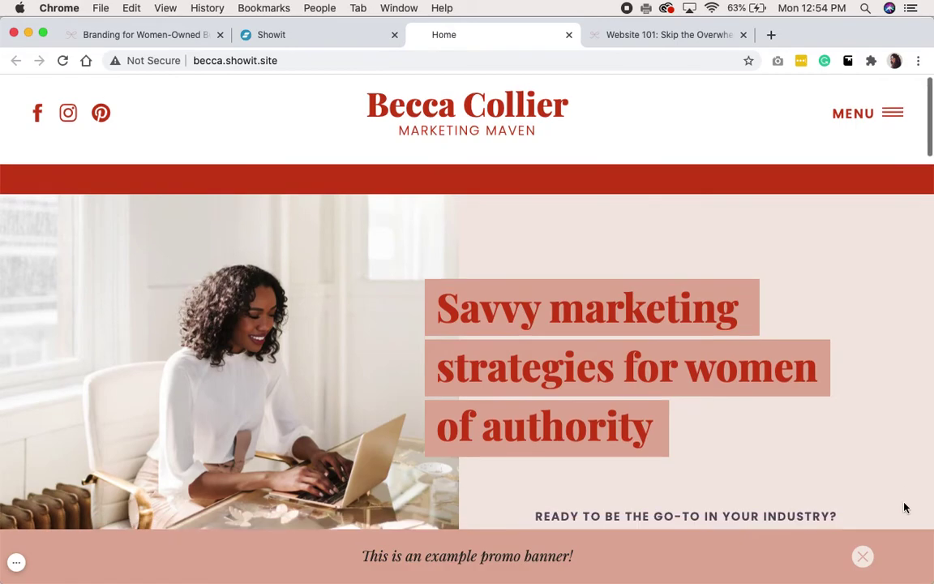
scroll(839, 418, down, 10)
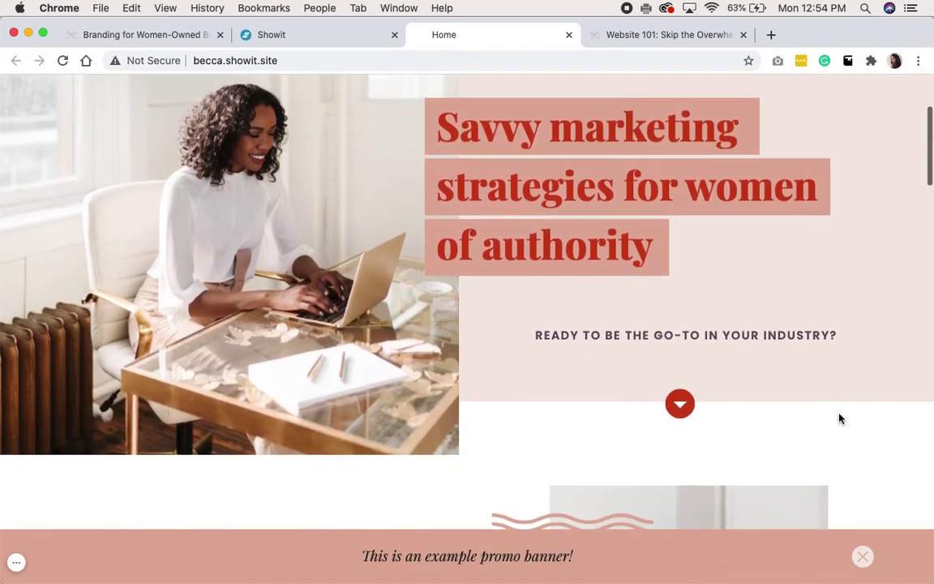
scroll(840, 418, down, 10)
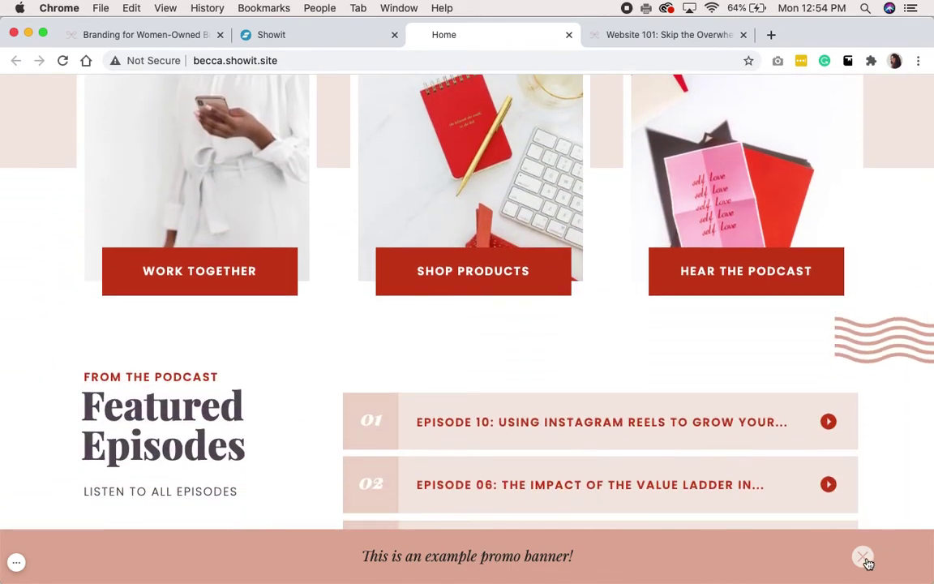
scroll(861, 455, down, 2)
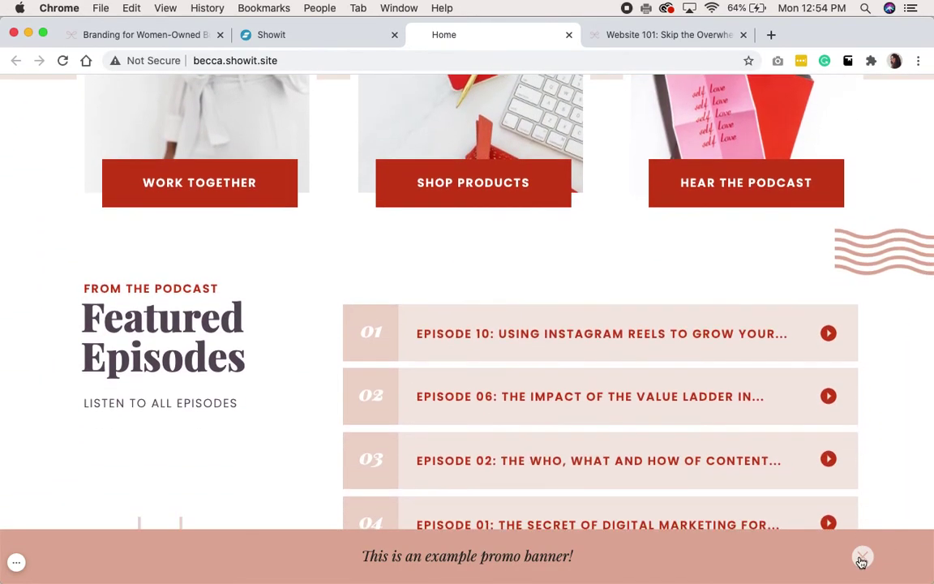
click(861, 559)
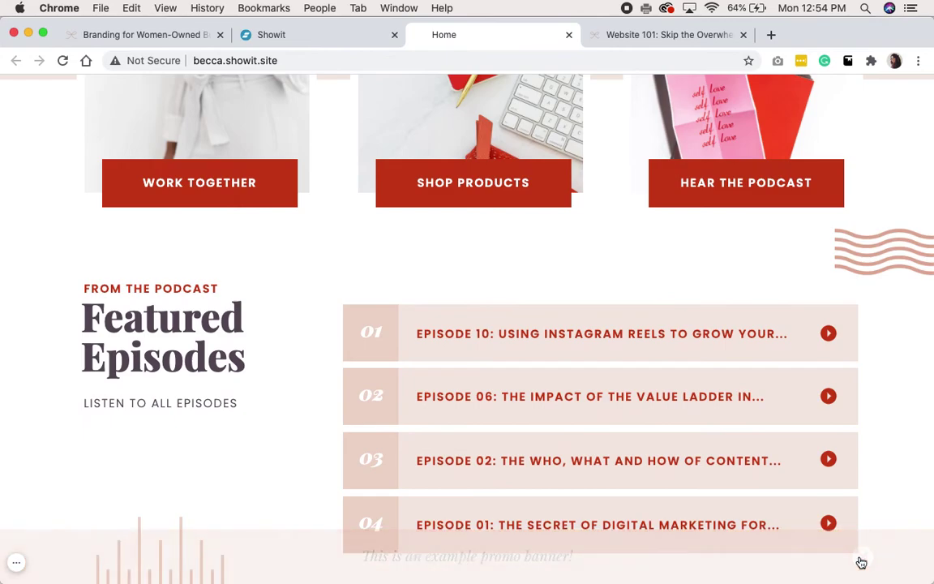
scroll(897, 487, up, 15)
scroll(896, 486, up, 5)
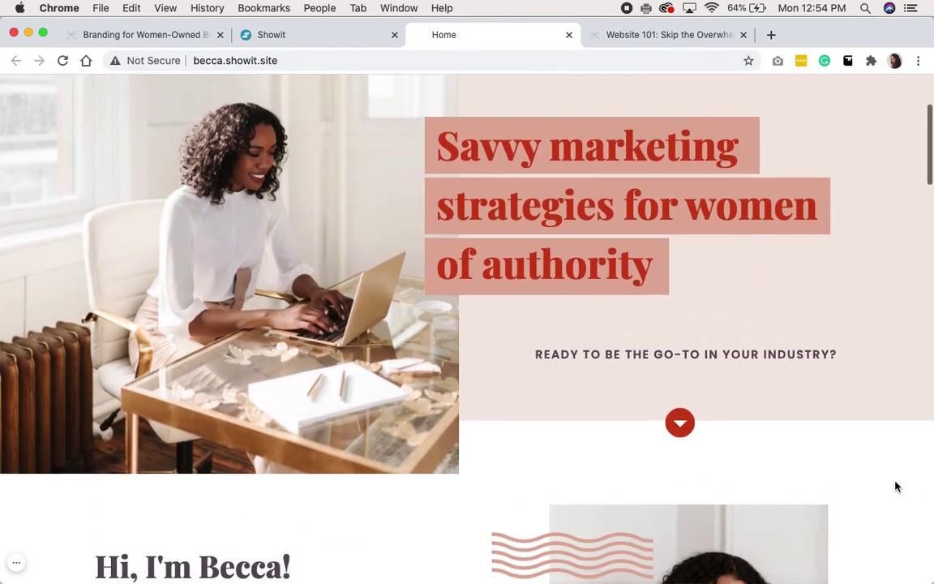